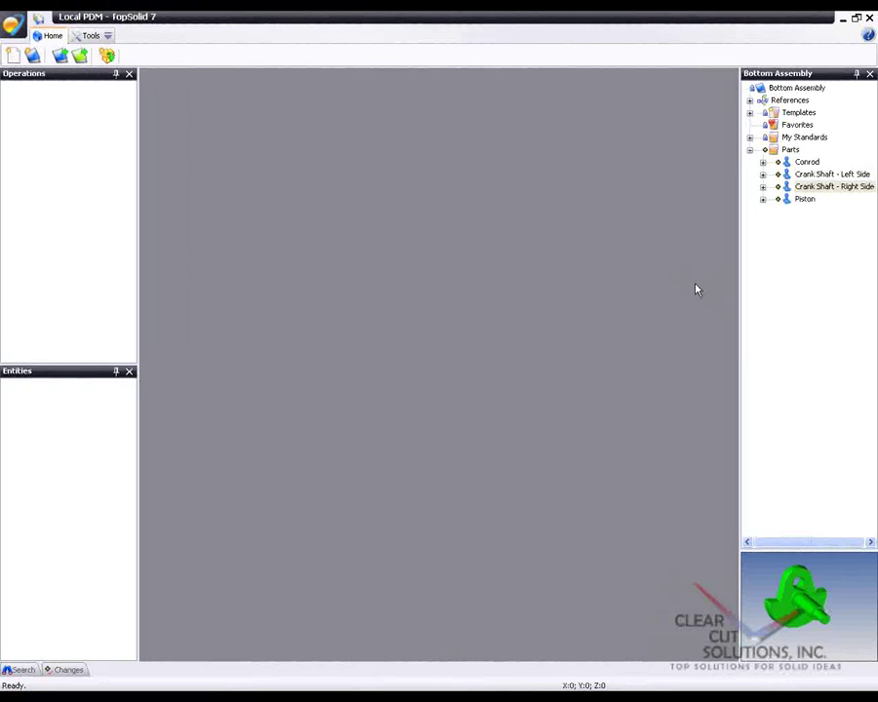
- Create a new assembly document in the Bottom Assembly project
right_click(782, 93)
left_click(775, 115)
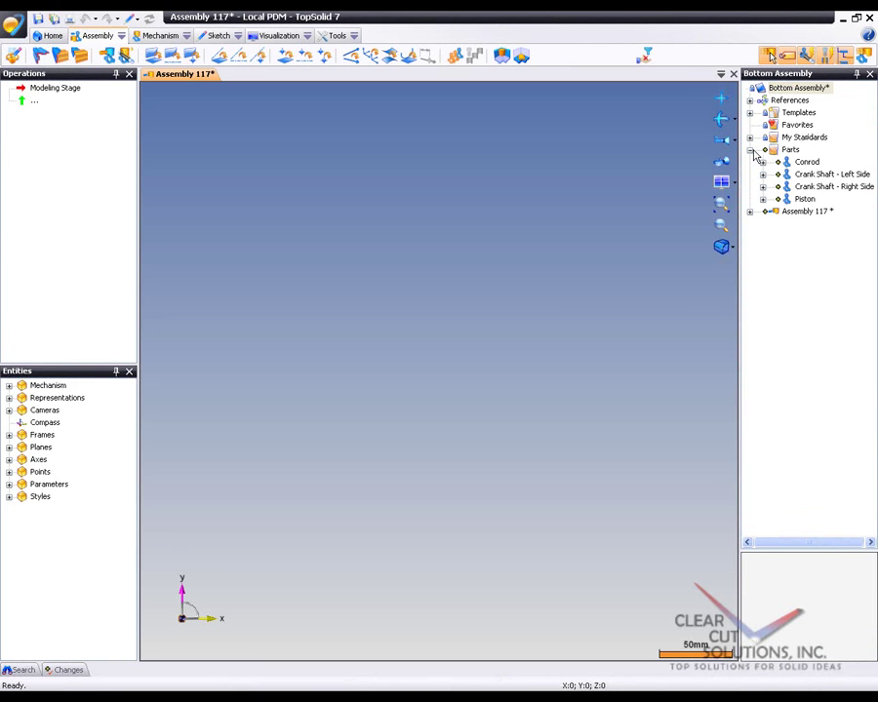
left_click(823, 185)
left_click(822, 174)
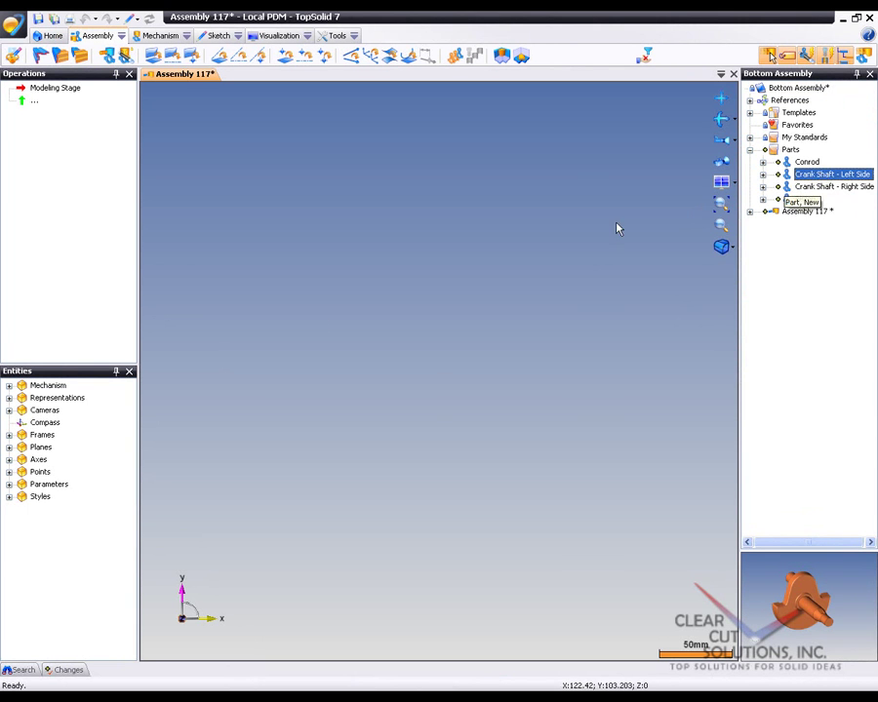
- Show the coordinate axes in the new assembly
right_click(29, 461)
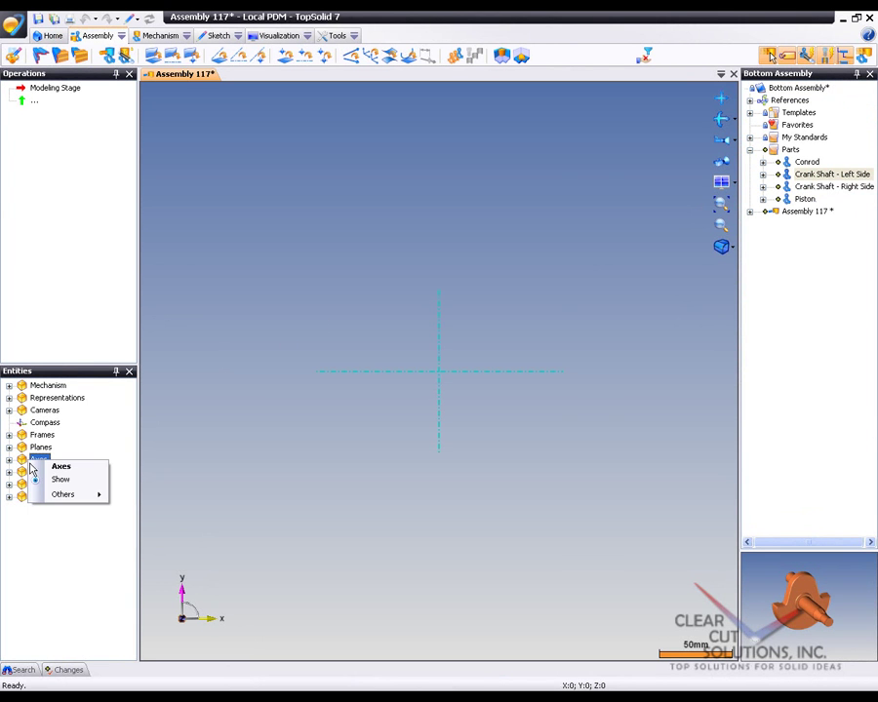
left_click(62, 479)
middle_click_drag(361, 392, 410, 444)
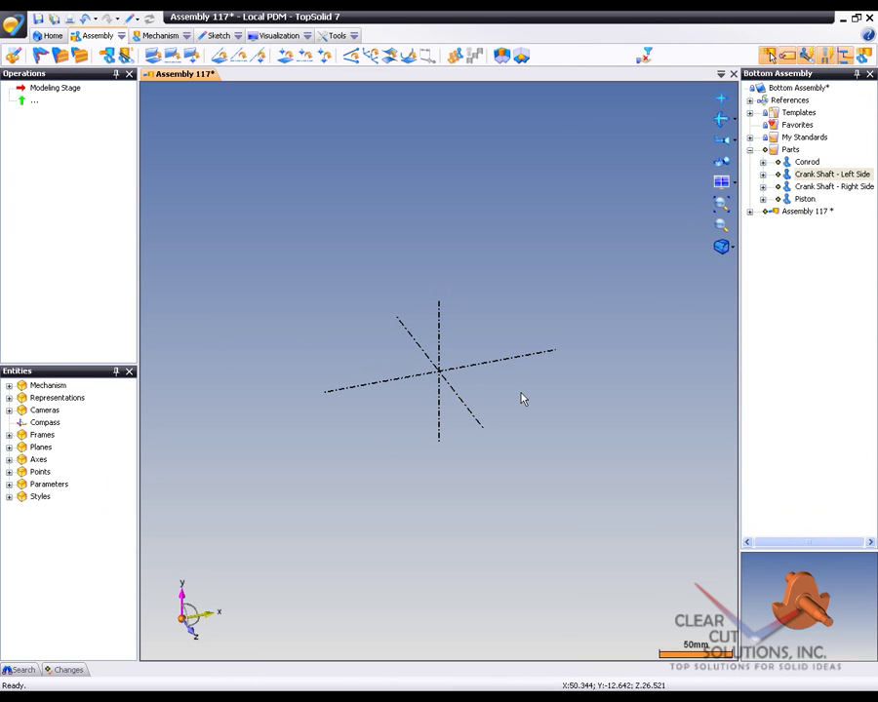
- Insert the Crank Shaft - Left Side and Crank Shaft - Right Side parts into the assembly
left_click_drag(832, 175, 513, 273)
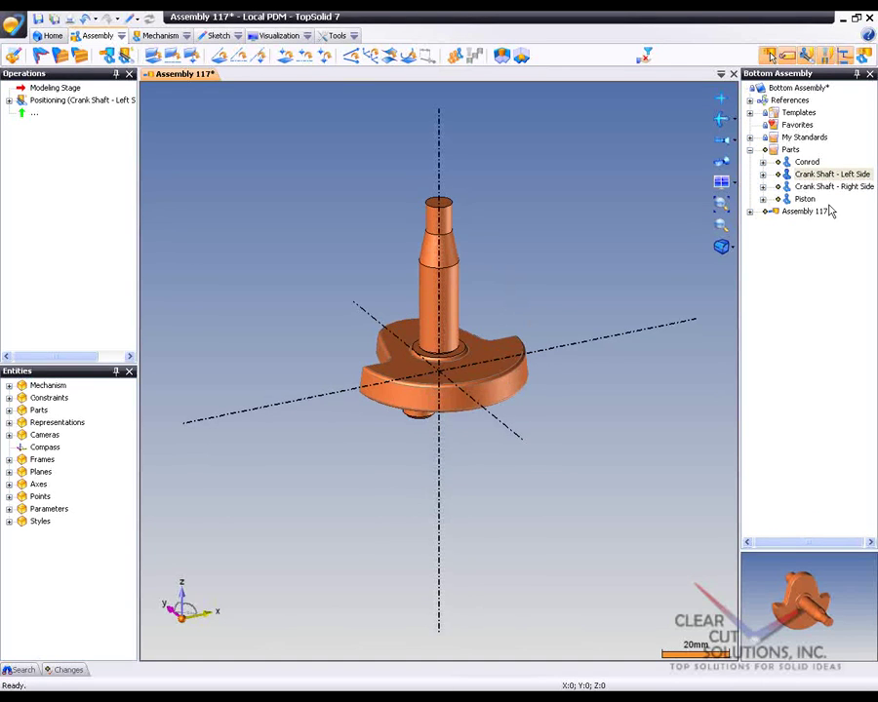
left_click_drag(823, 186, 554, 225)
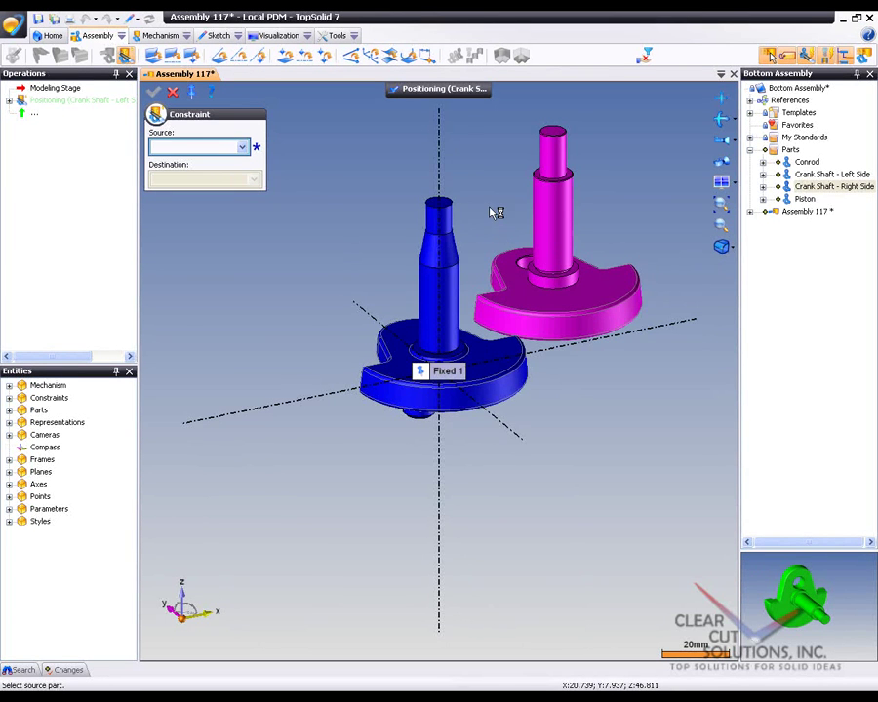
- Delete the Fixed constraint on the left crankshaft side and move the part off the origin
middle_click_drag(496, 210, 547, 256)
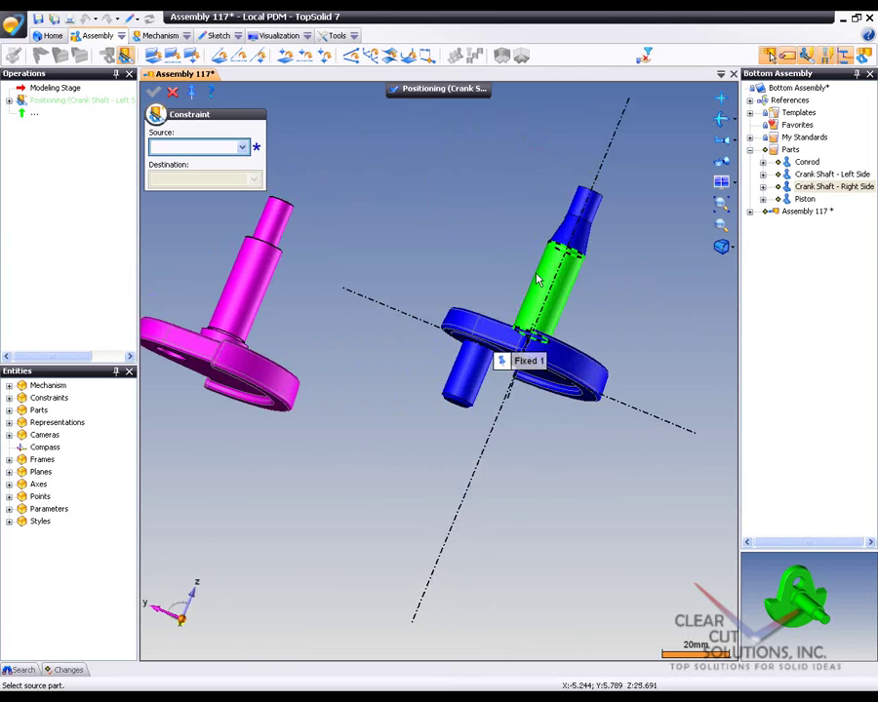
left_click_drag(495, 369, 515, 483)
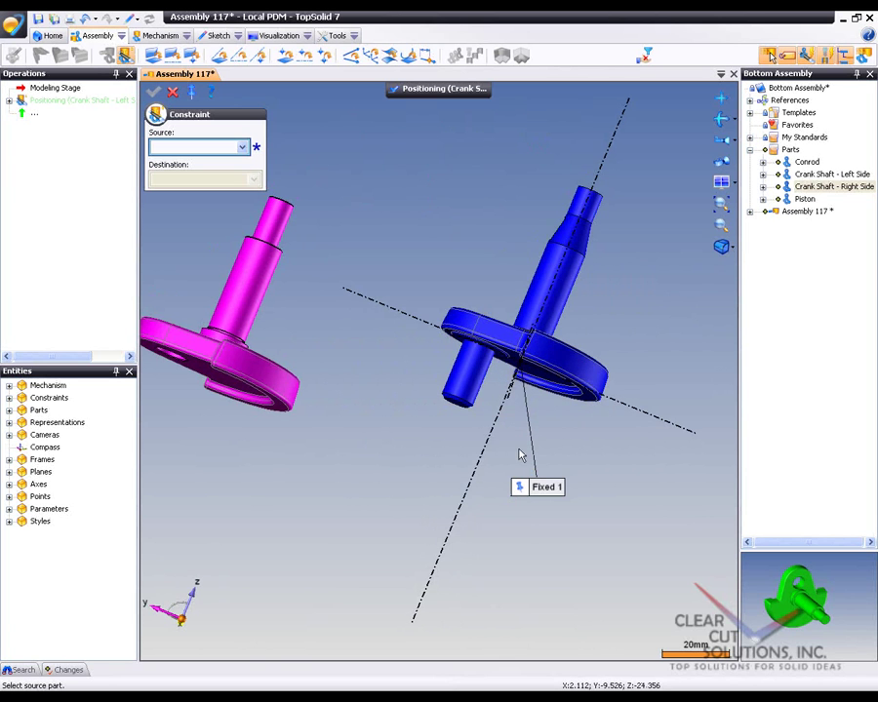
right_click(539, 490)
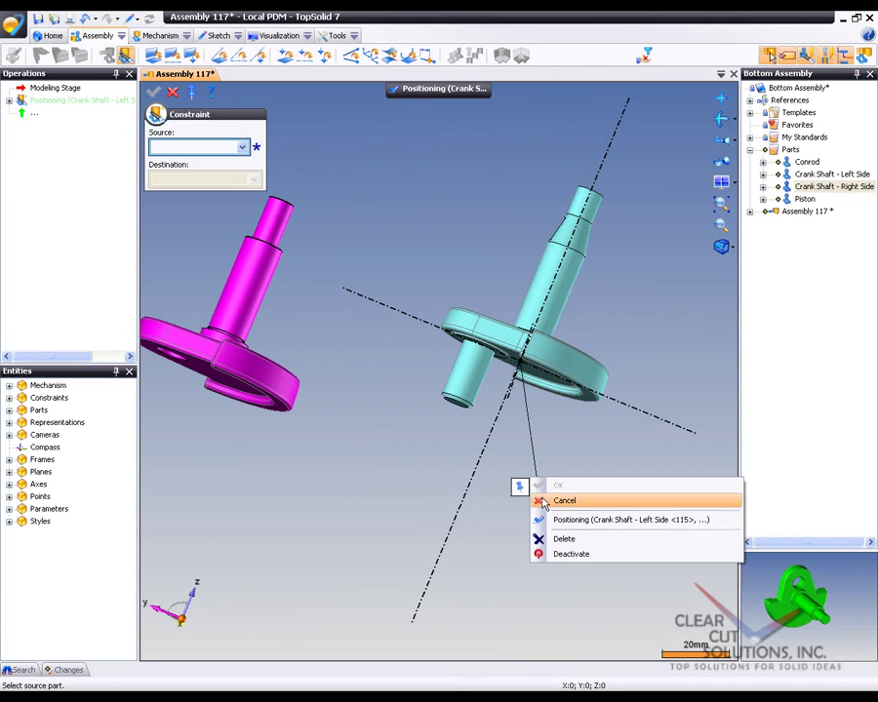
left_click(563, 540)
middle_click_drag(398, 448, 384, 280)
left_click_drag(490, 358, 533, 269)
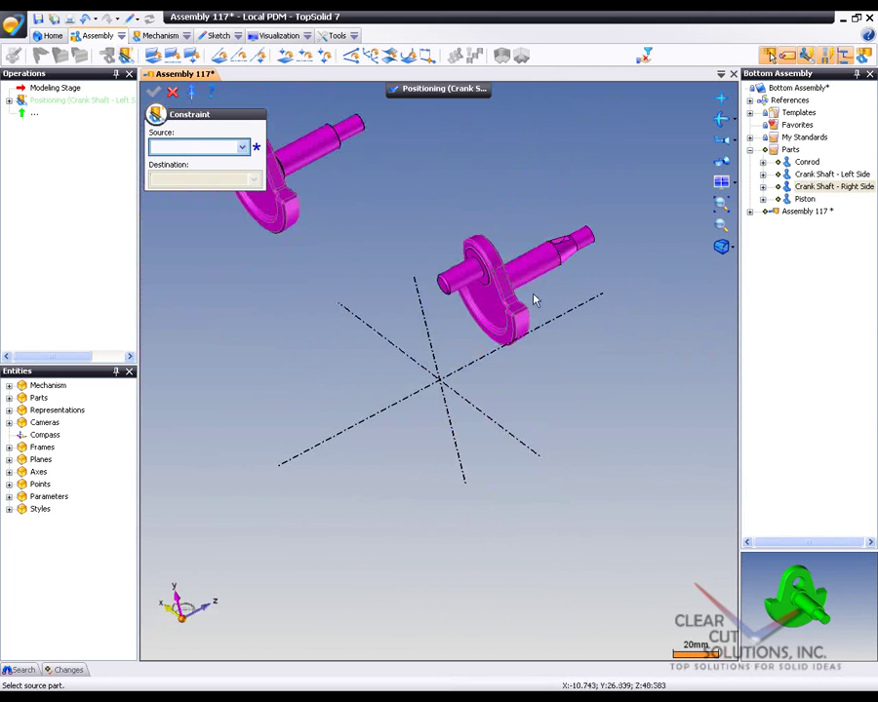
- Constrain the left side's main shaft axis to the Z axis and the ring face around its crank pin to the Y axis
left_click(531, 272)
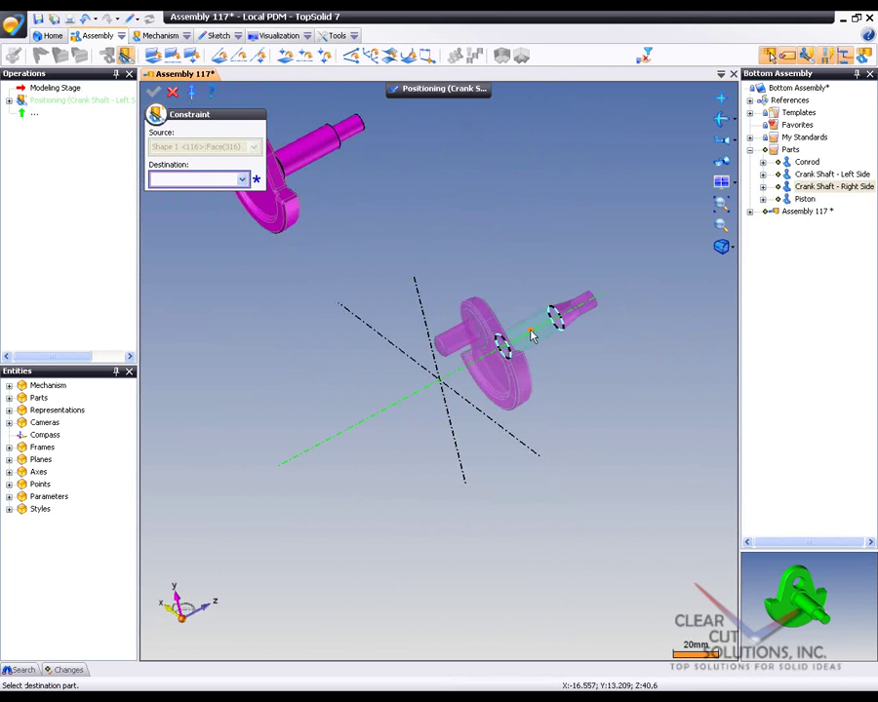
left_click(526, 333)
scroll(438, 371, "up", 3)
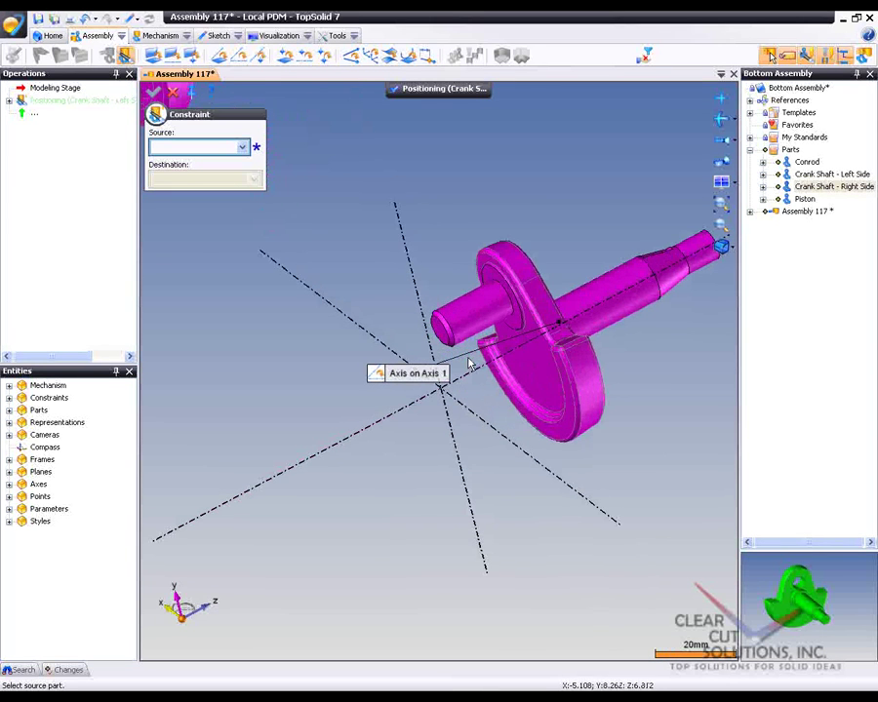
left_click(516, 328)
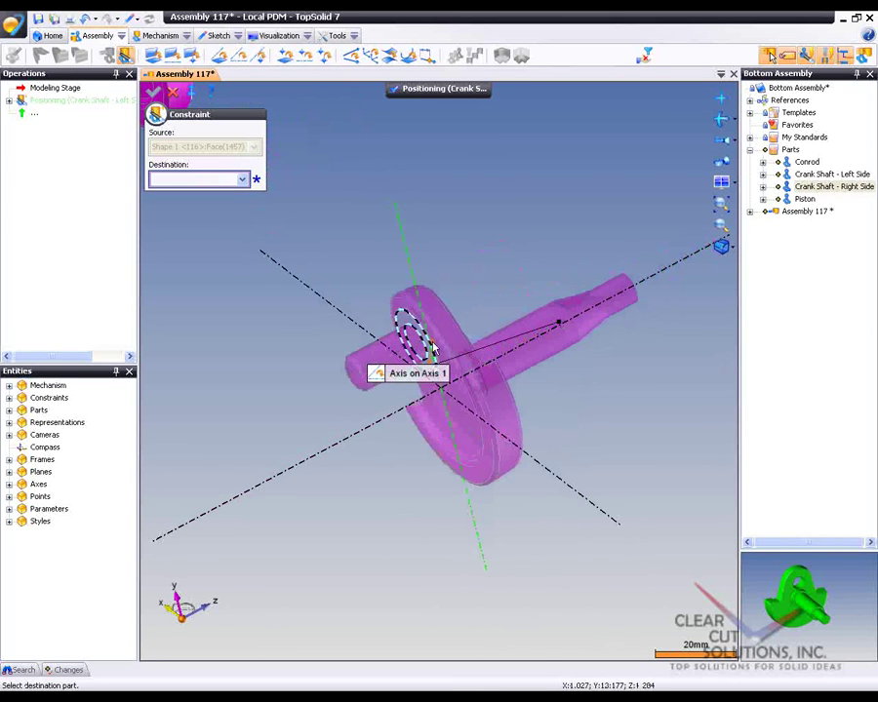
left_click(491, 356)
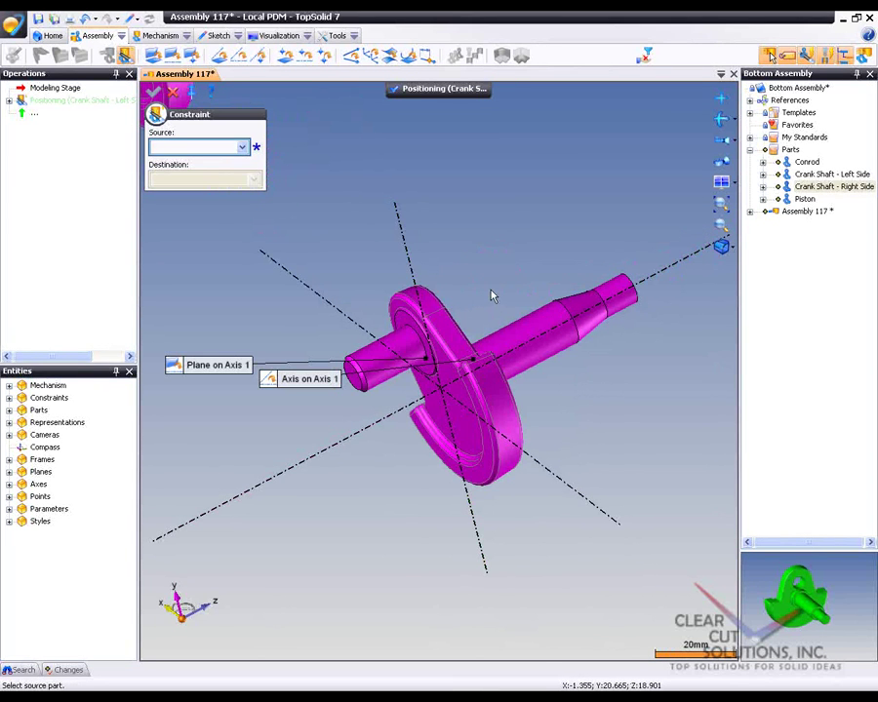
- Move the Axis on Axis and Plane on Axis constraint labels clear of the left crankshaft side
middle_click_drag(491, 295, 447, 351)
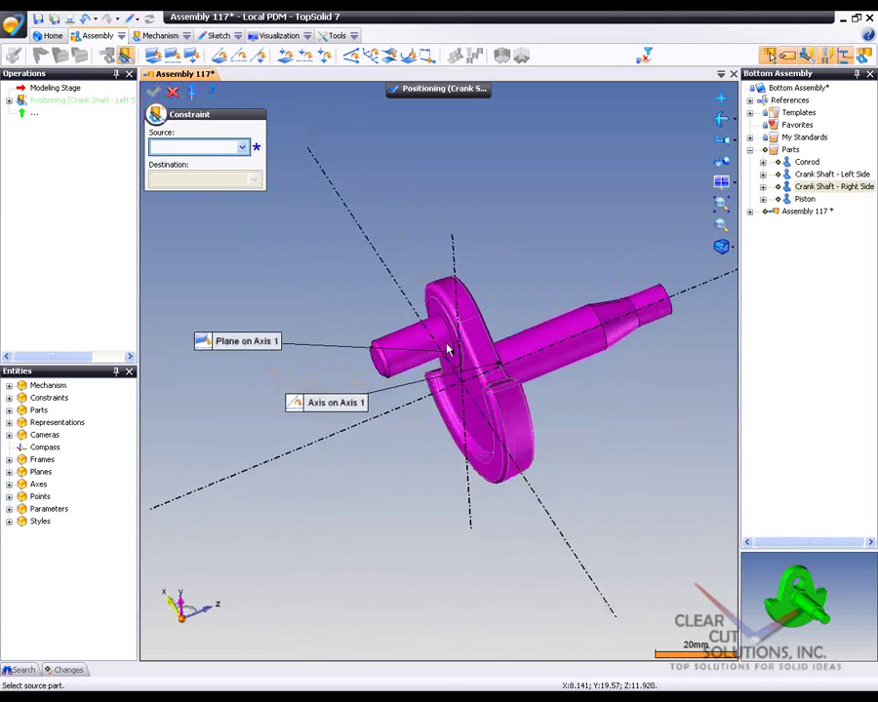
left_click_drag(321, 404, 610, 436)
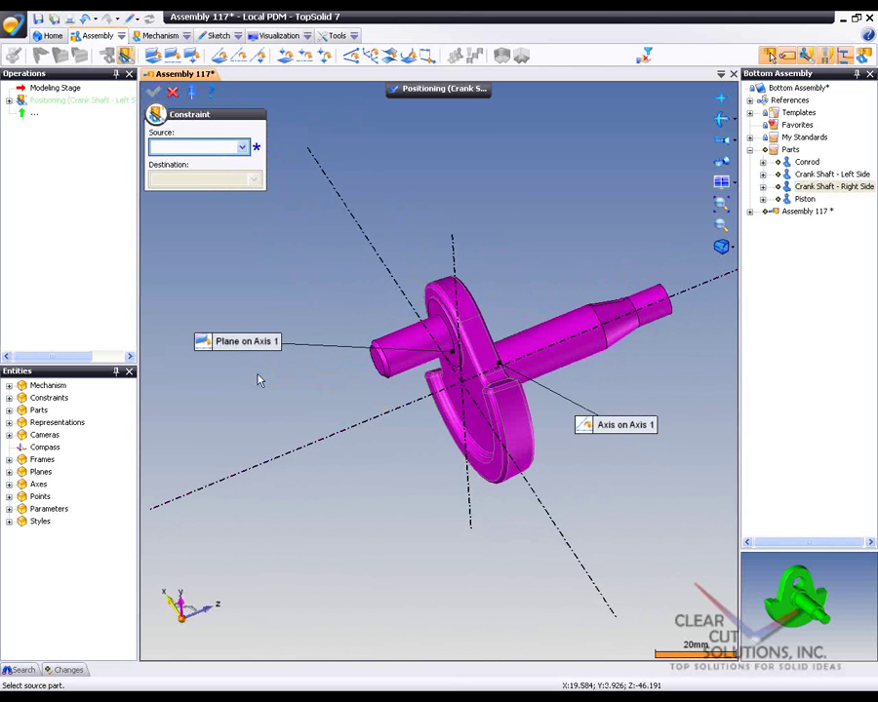
left_click_drag(234, 343, 463, 164)
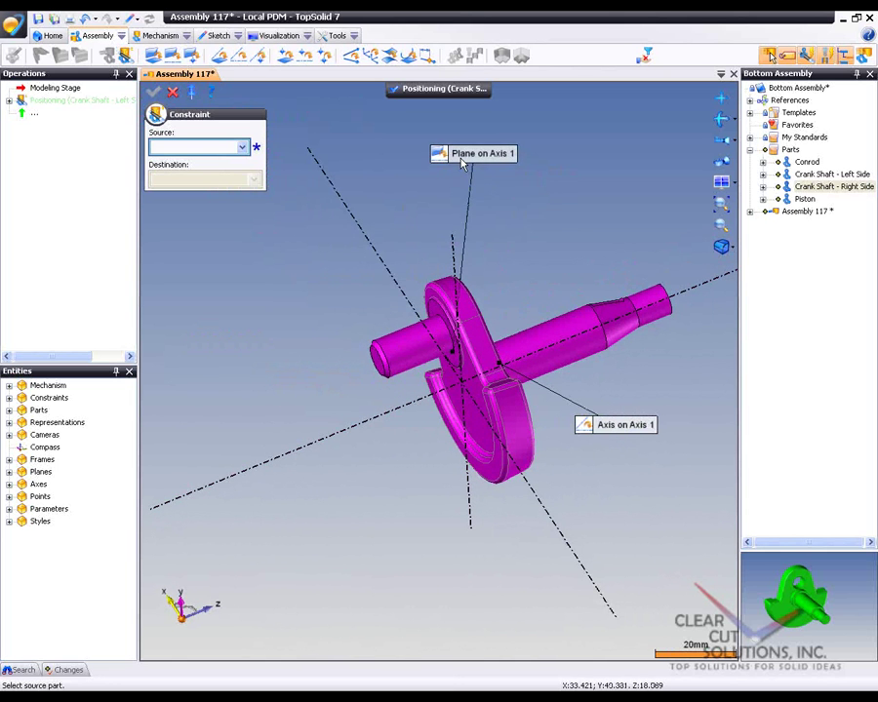
- Bring the right crankshaft side closer and constrain its pin hole coaxial with the left side's crank pin
scroll(462, 164, "down", 5)
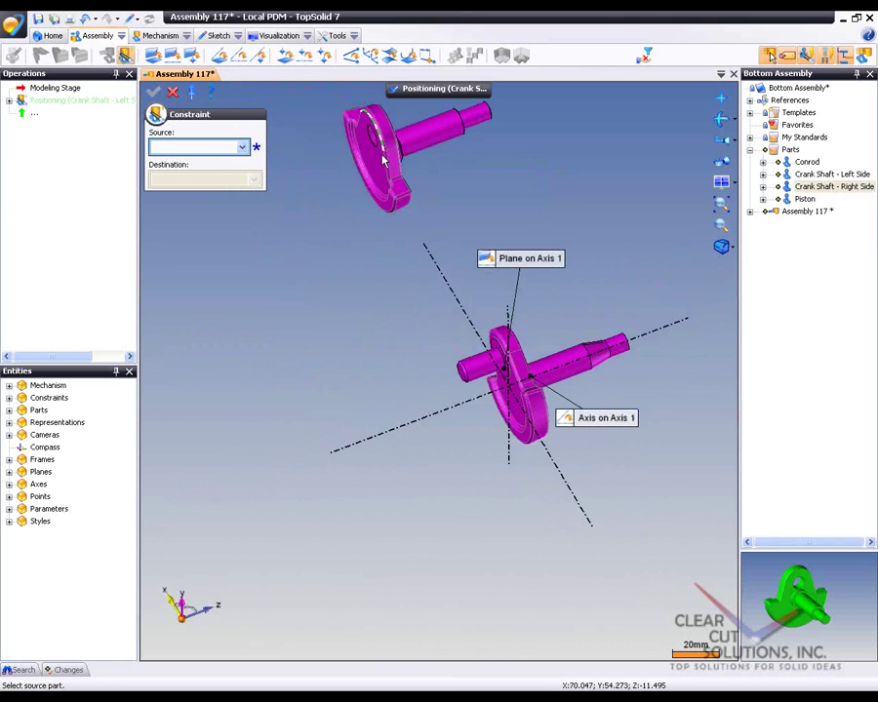
left_click_drag(382, 159, 358, 366)
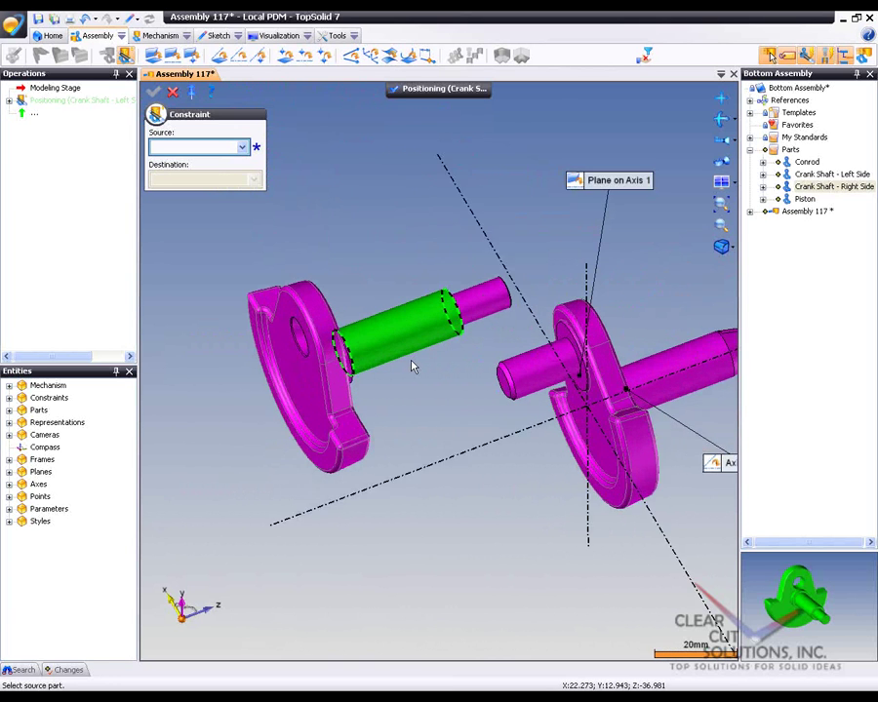
left_click(280, 335)
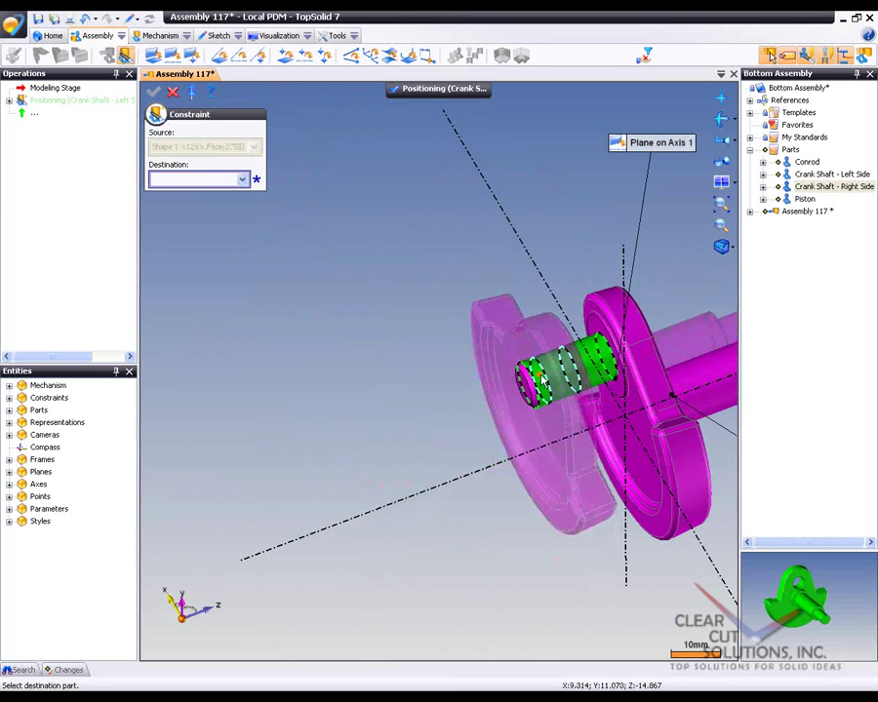
left_click(542, 378)
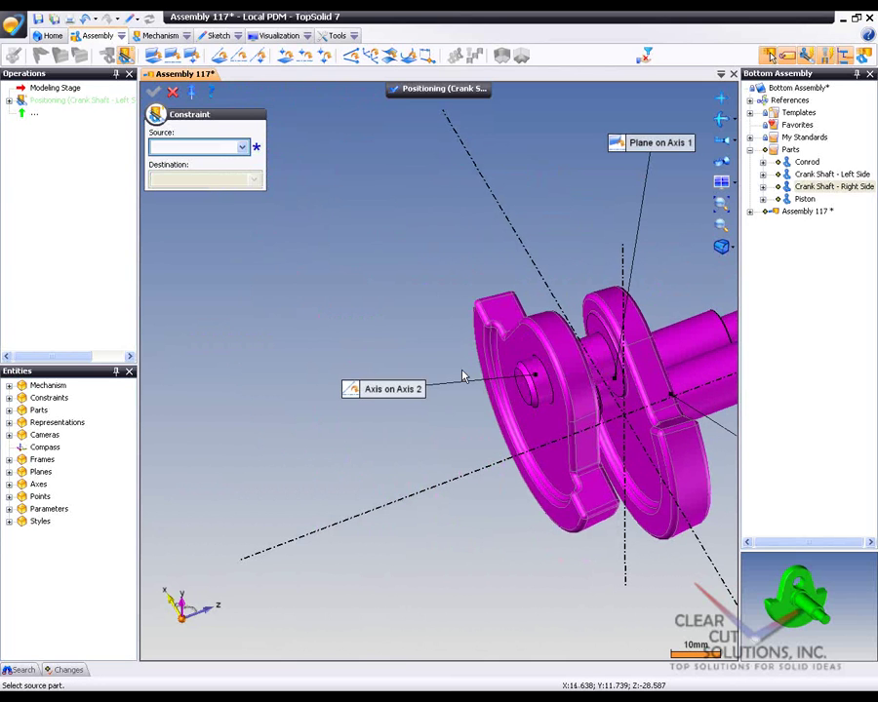
- Reverse the pin-hole axis constraint so the right side's shaft points outward, and move that side clear of the crank pin
scroll(462, 377, "down", 3)
left_click_drag(446, 401, 382, 441)
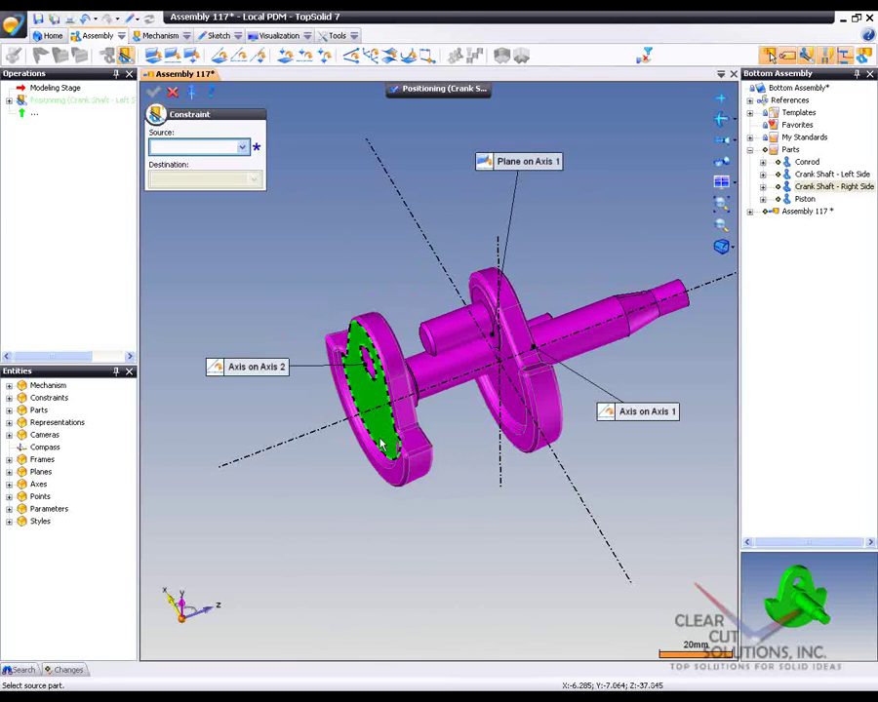
left_click(216, 374)
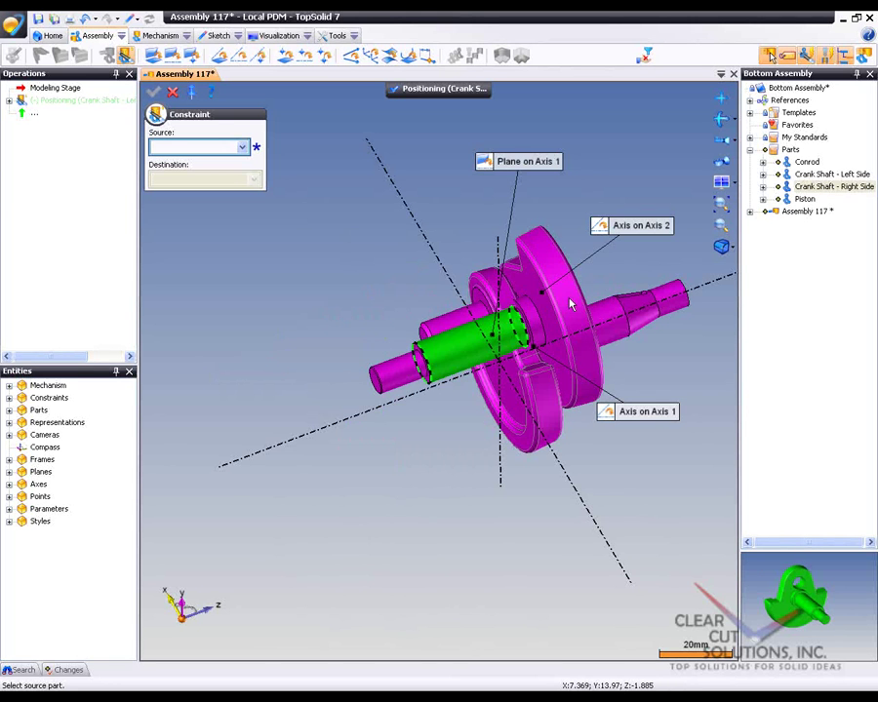
left_click_drag(573, 308, 392, 527)
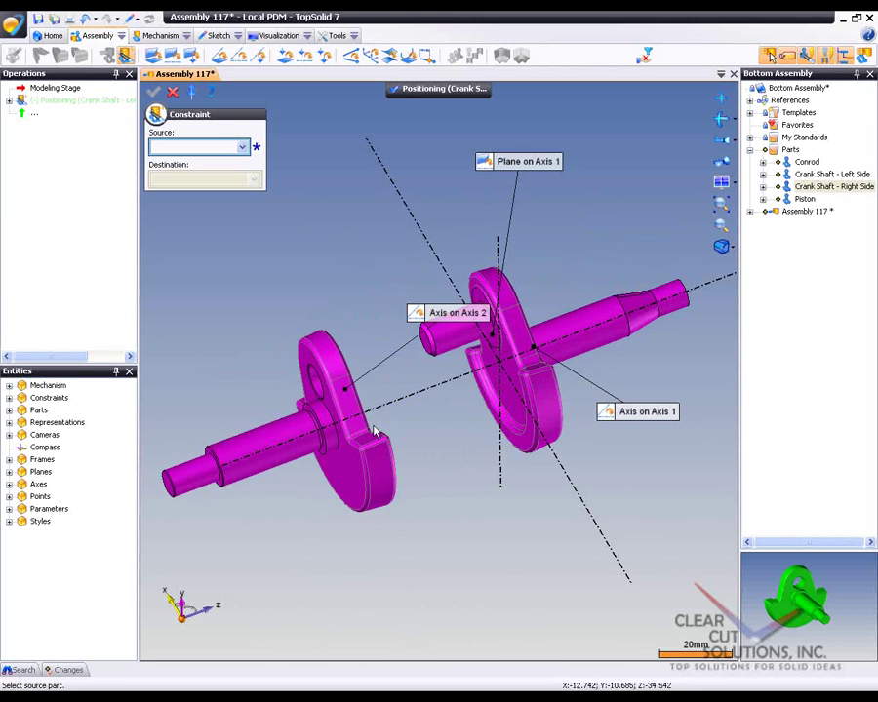
- Constrain the right side's outer face flush with the crank pin's end face and its main shaft axis to the Z axis
scroll(336, 380, "up", 3)
left_click(338, 395)
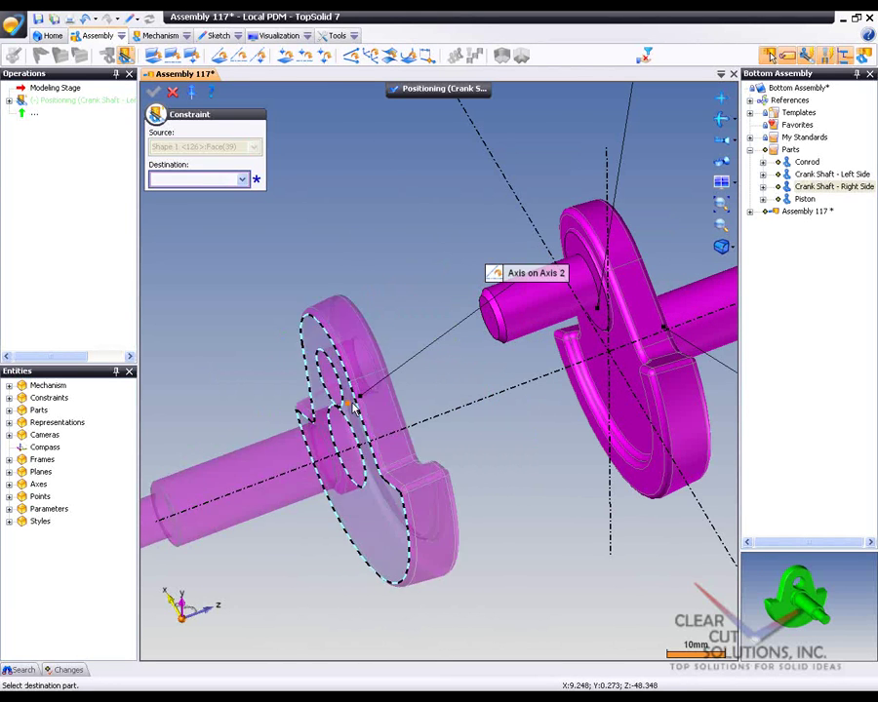
left_click(493, 330)
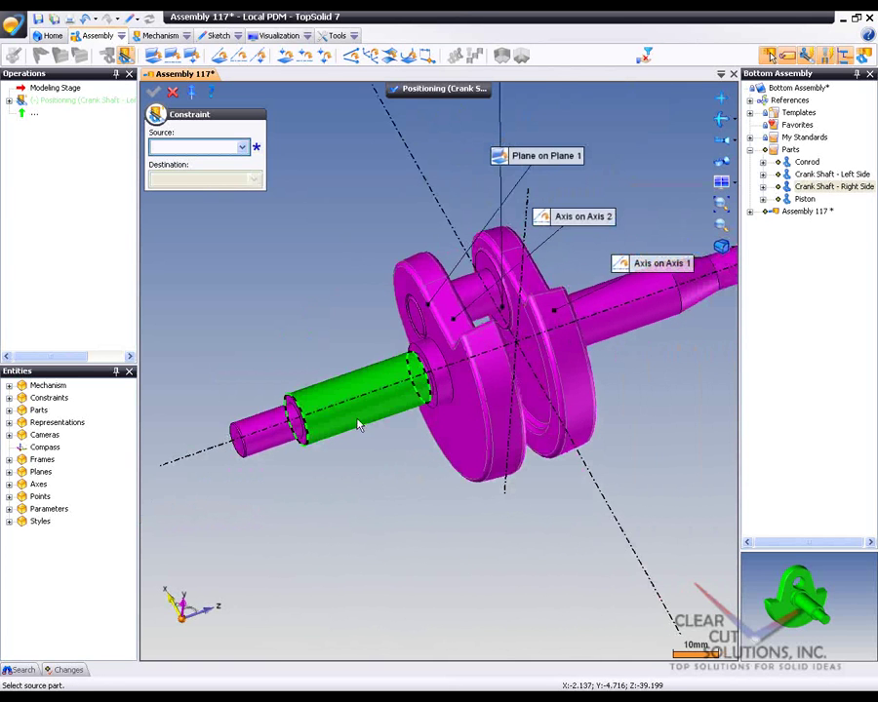
left_click(358, 426)
left_click(349, 408)
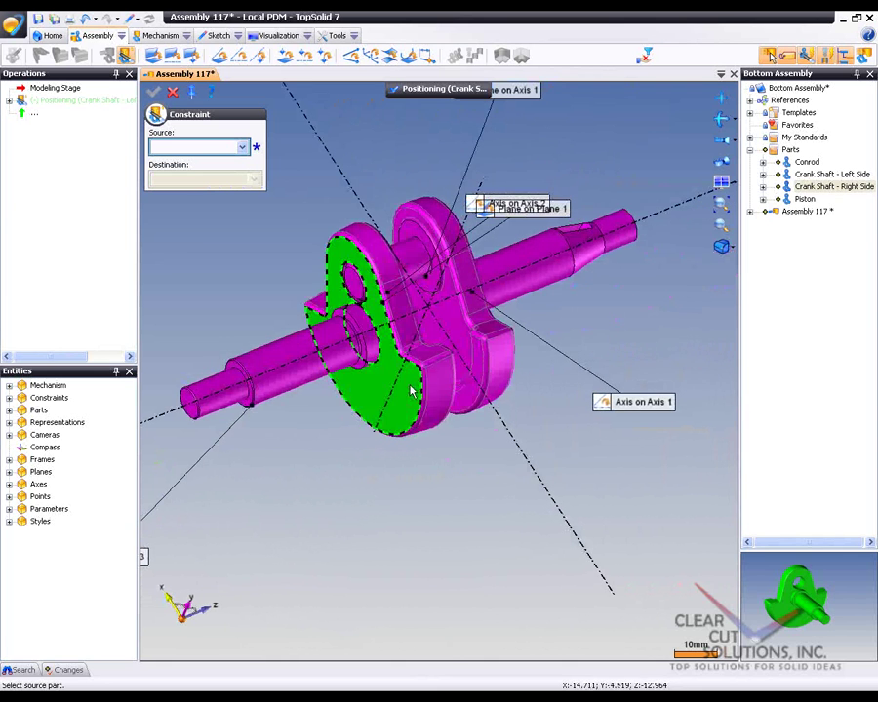
- Rotate the constrained crankshaft about its main axis to check its motion, and exit the constraint command
left_click(412, 390)
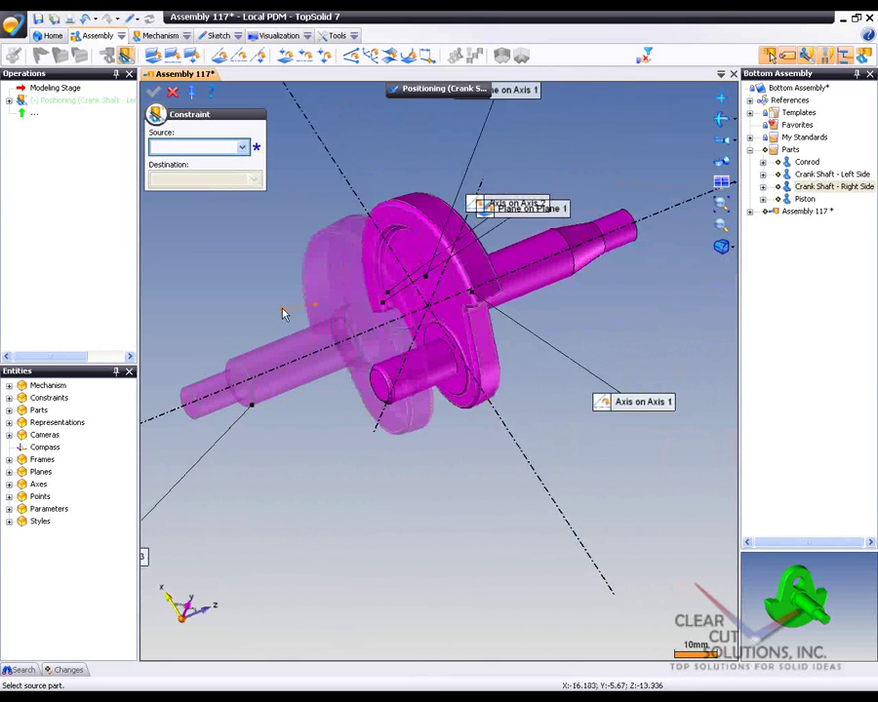
left_click_drag(284, 313, 450, 435)
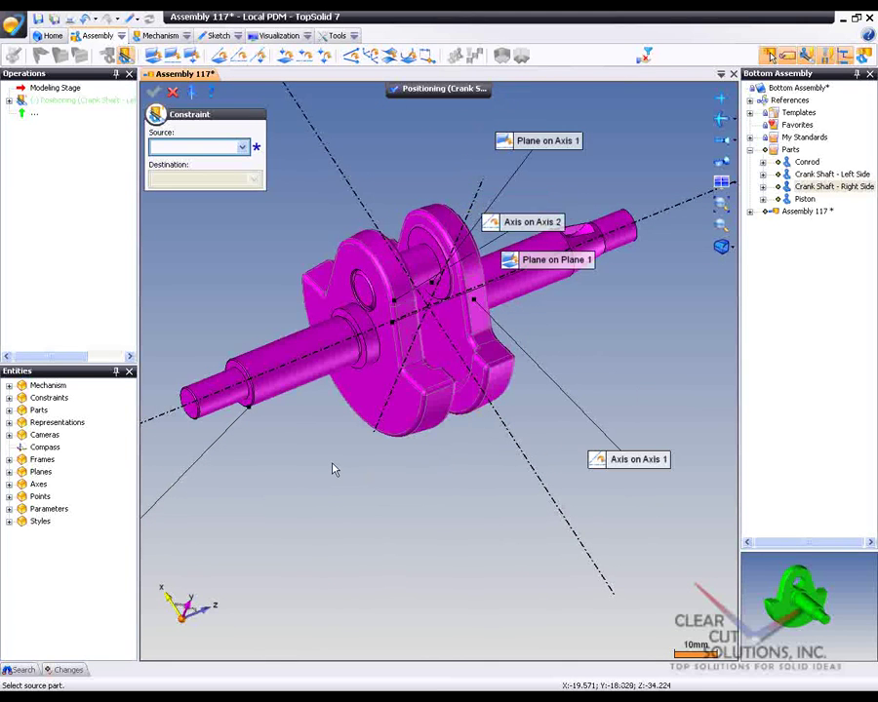
scroll(334, 469, "down", 2)
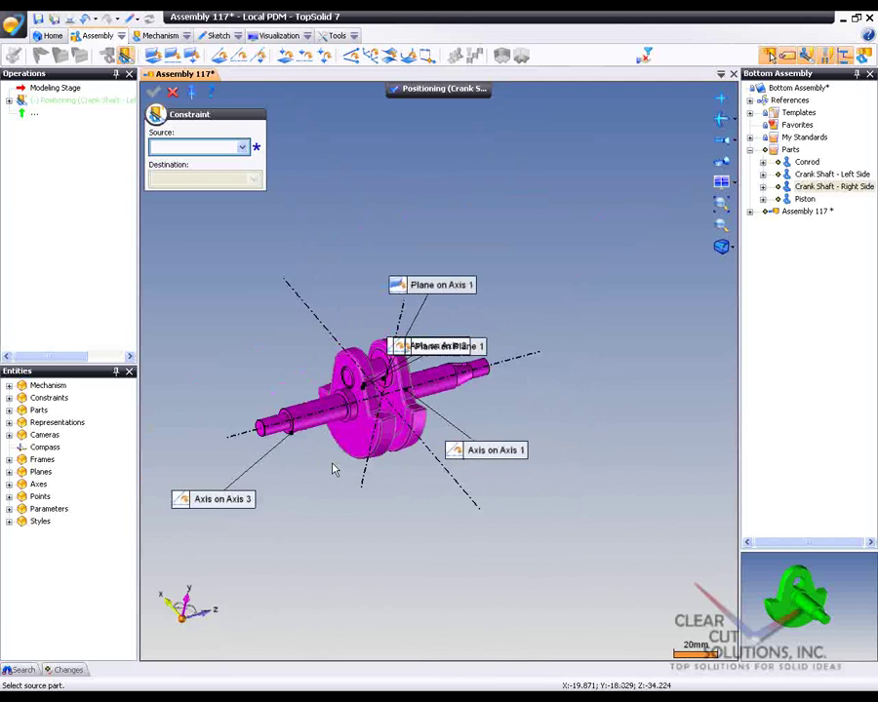
left_click(174, 93)
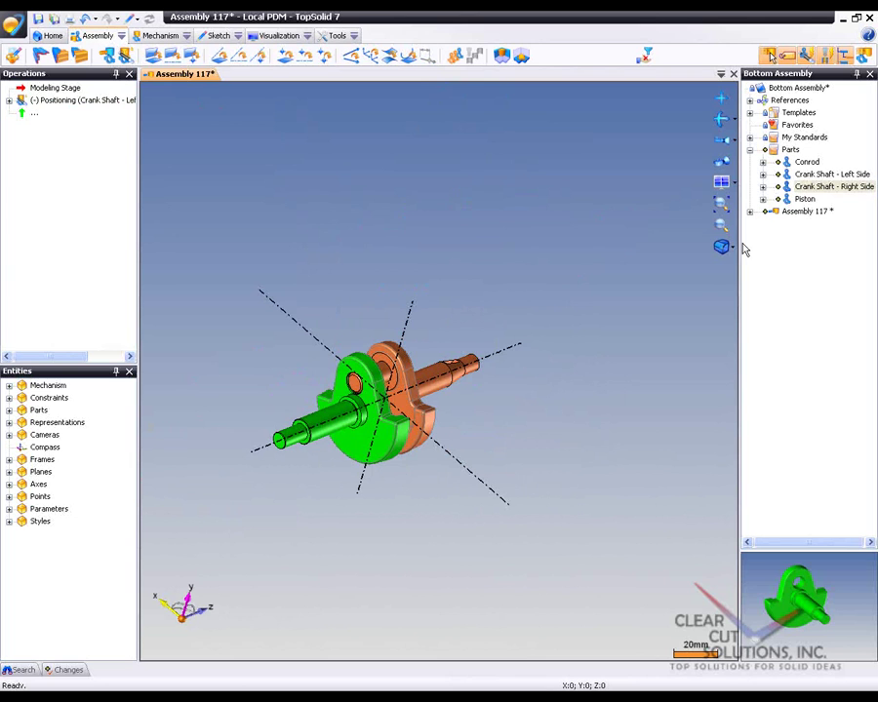
- Rename the assembly document as Crank Sub Assembly and save it
left_click(798, 211)
left_click(795, 215)
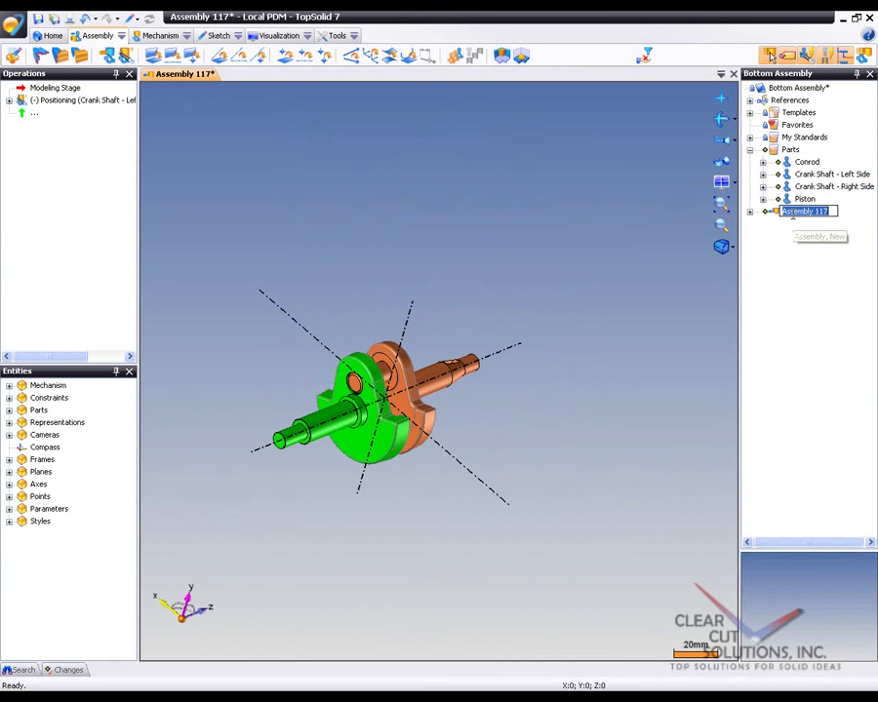
type("Crank Sub")
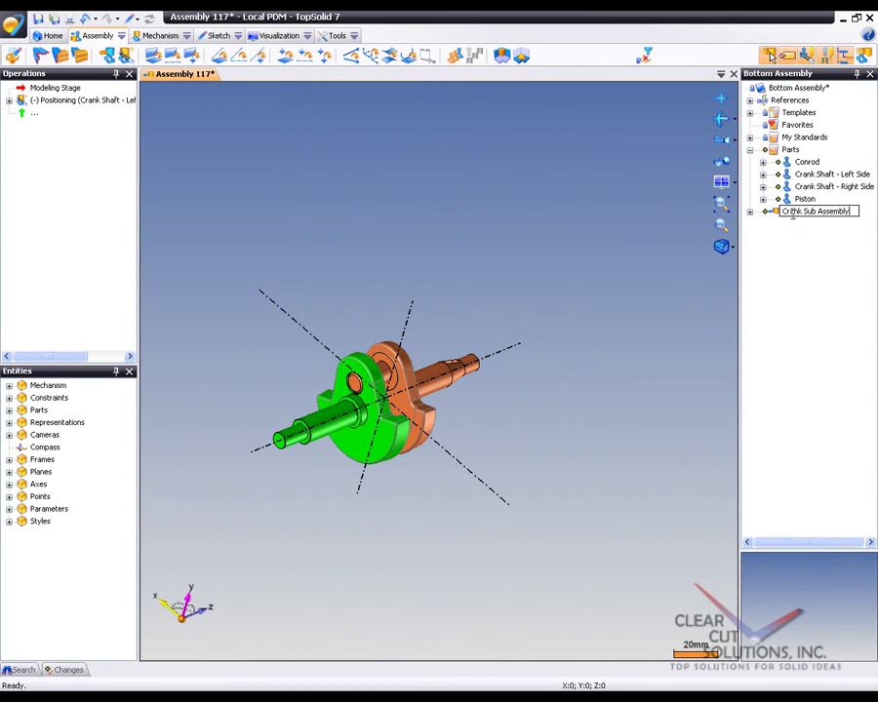
type(" Assembly")
key("Return")
right_click(195, 78)
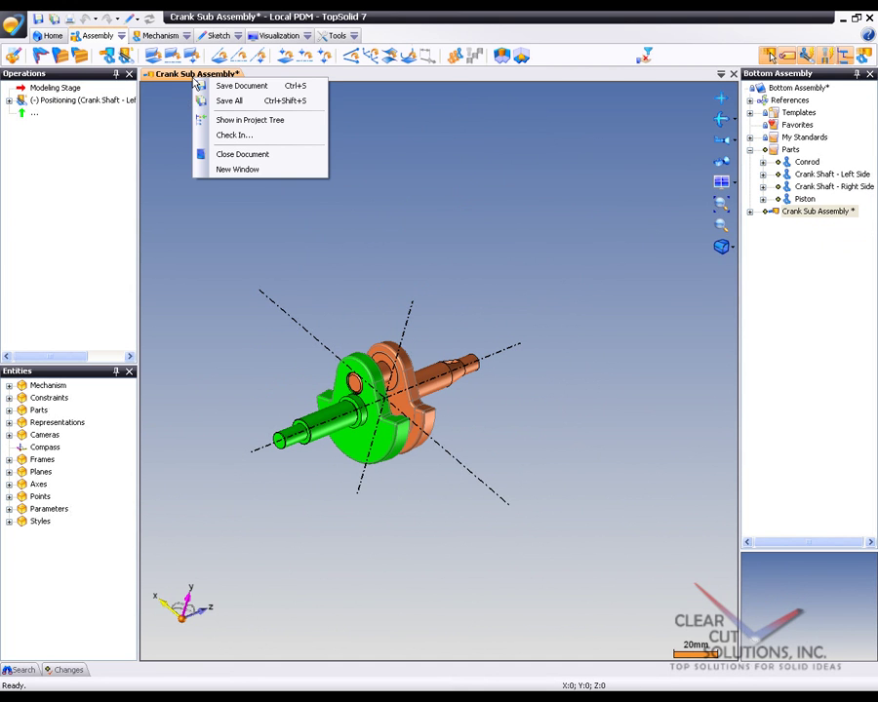
left_click(293, 86)
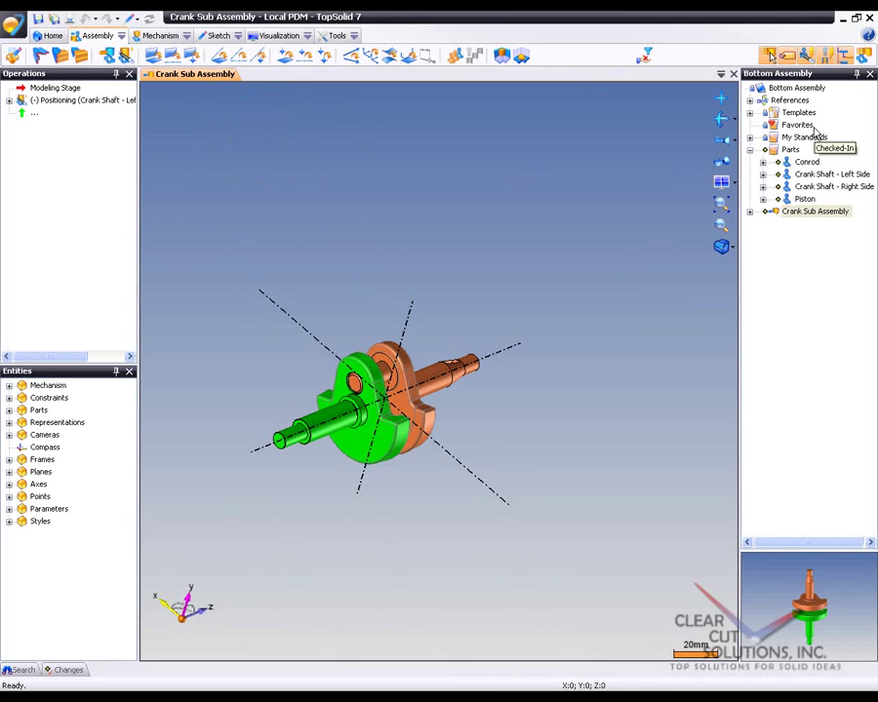
- Create a new assembly document in the Bottom Assembly project and insert the Conrod part into it
right_click(780, 88)
left_click(767, 114)
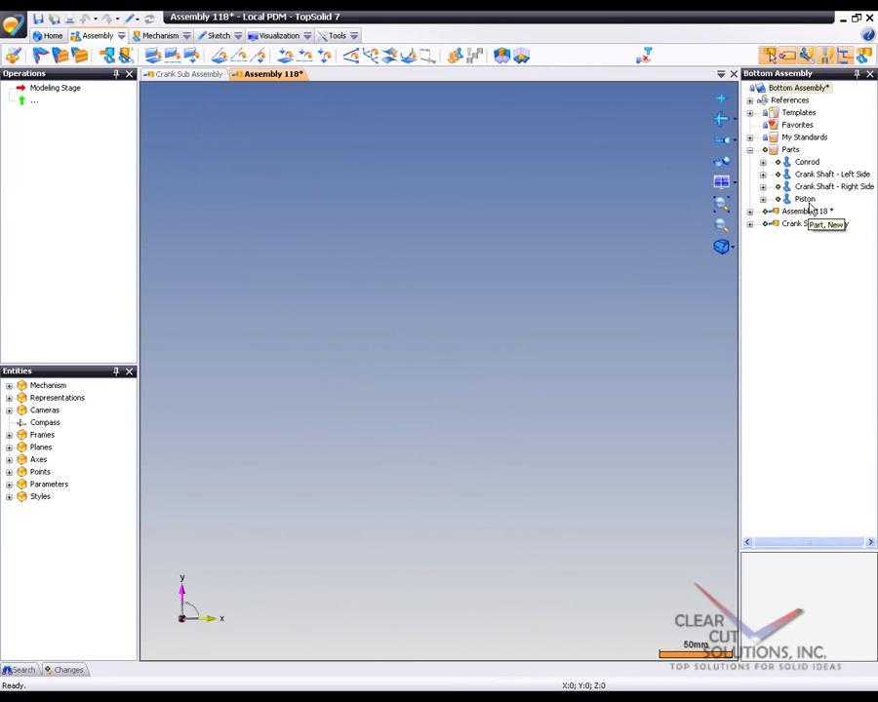
left_click_drag(806, 162, 460, 365)
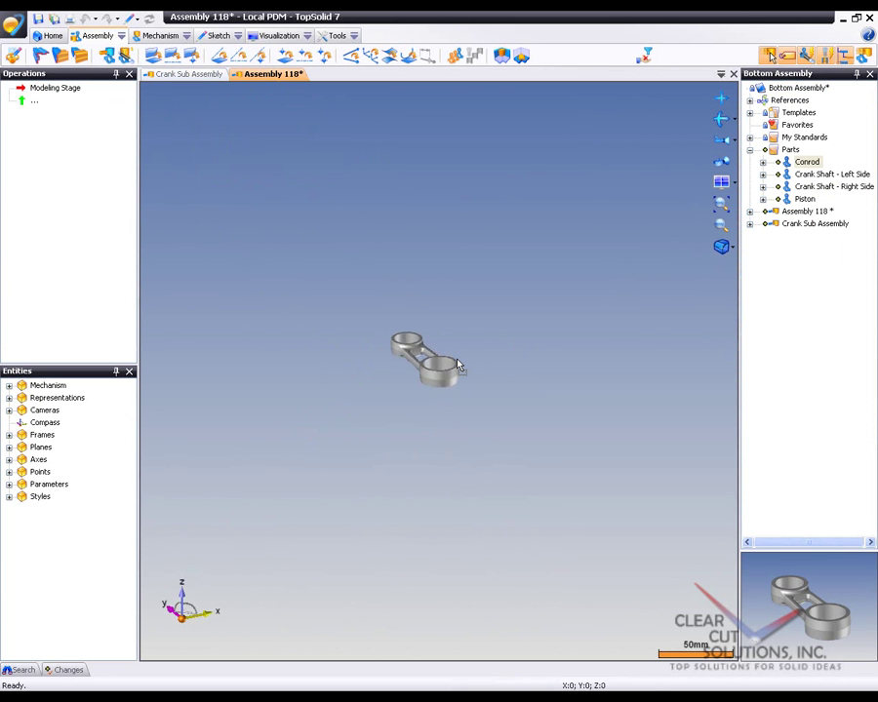
middle_click_drag(528, 285, 517, 312)
scroll(517, 312, "down", 3)
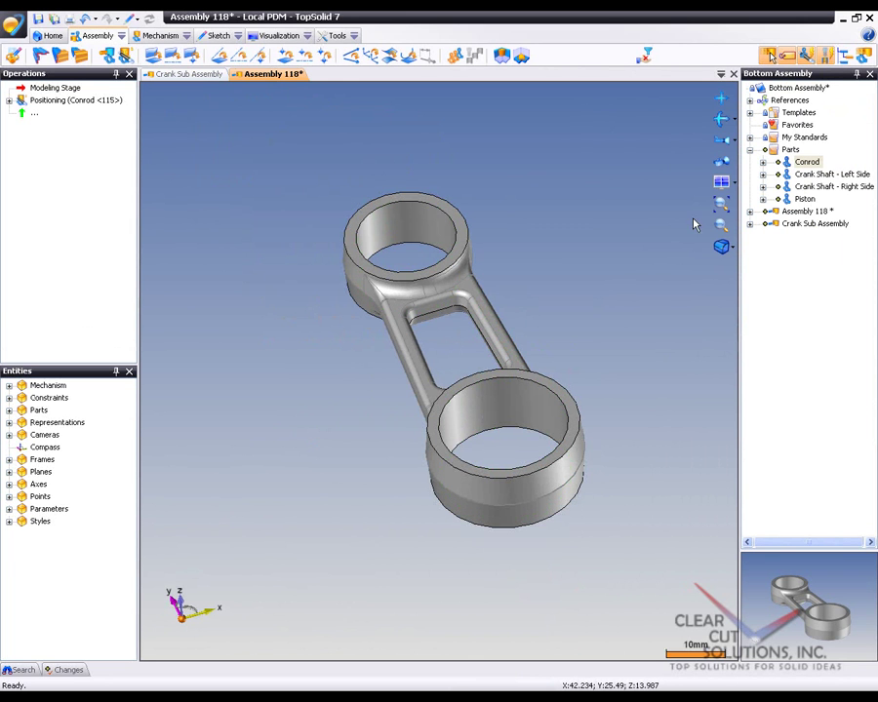
- Insert a bearing from the Bearing Family in My Standards beside the conrod, choosing code NAO22c
left_click(750, 138)
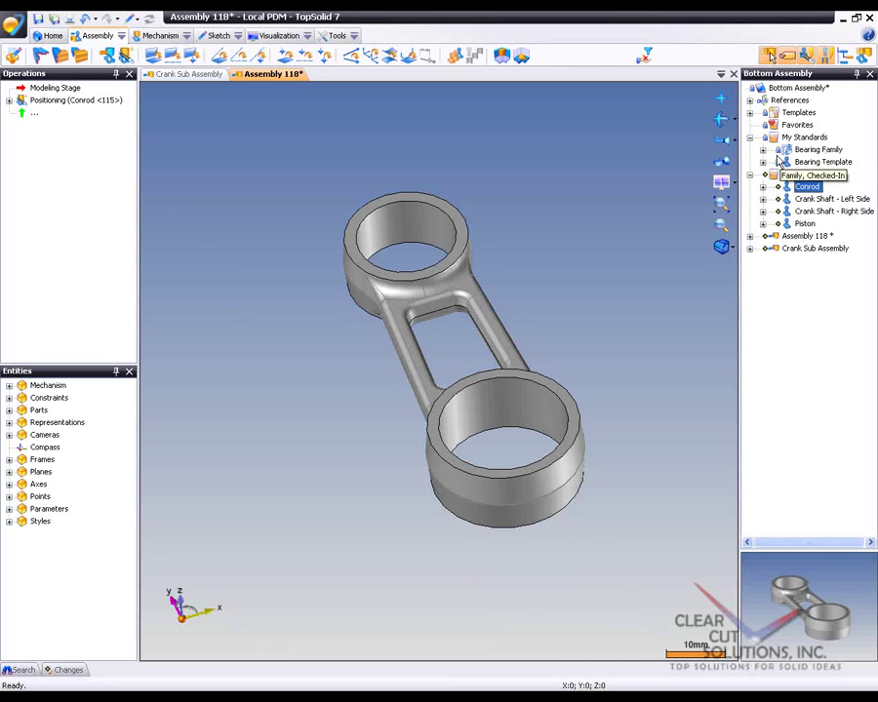
left_click(762, 151)
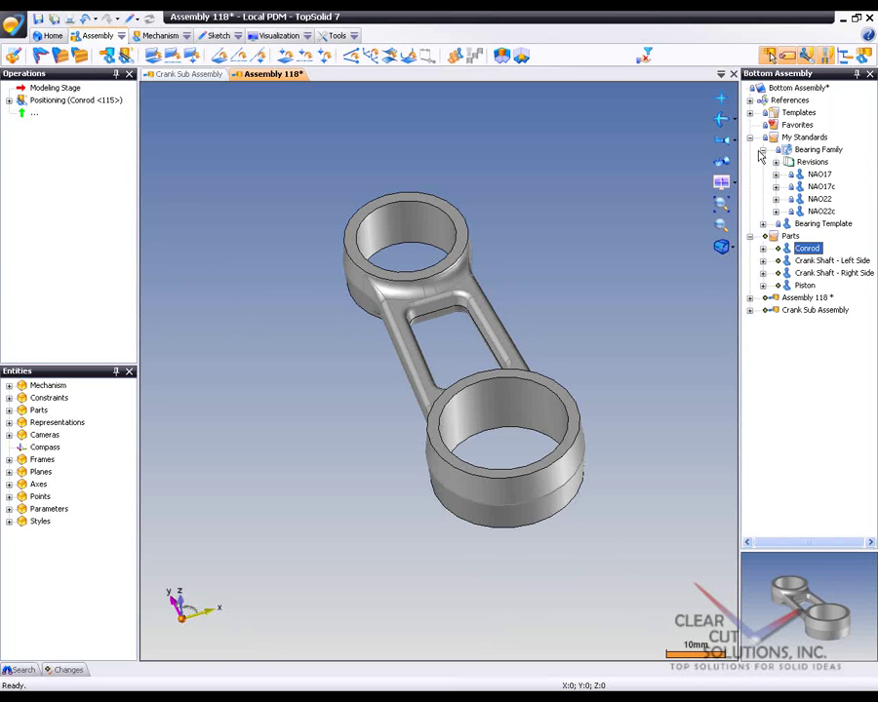
left_click(762, 150)
left_click(819, 151)
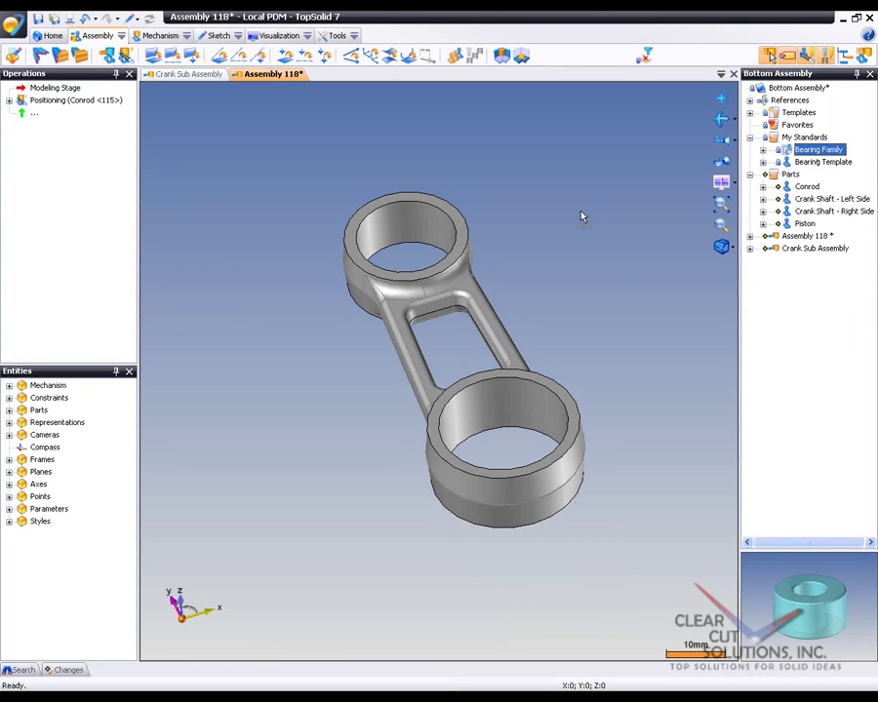
left_click_drag(820, 151, 553, 221)
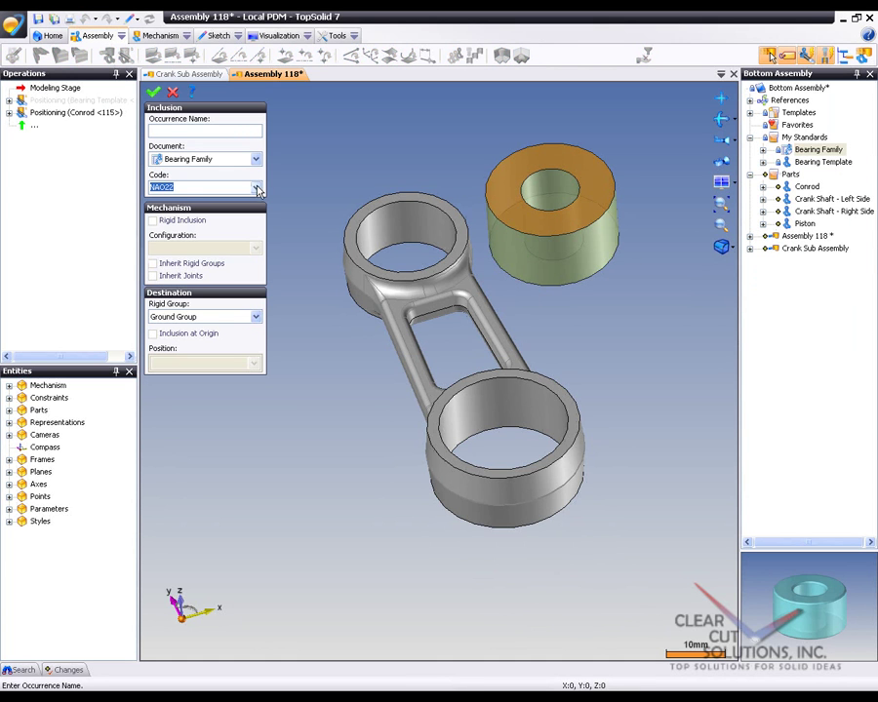
left_click(257, 188)
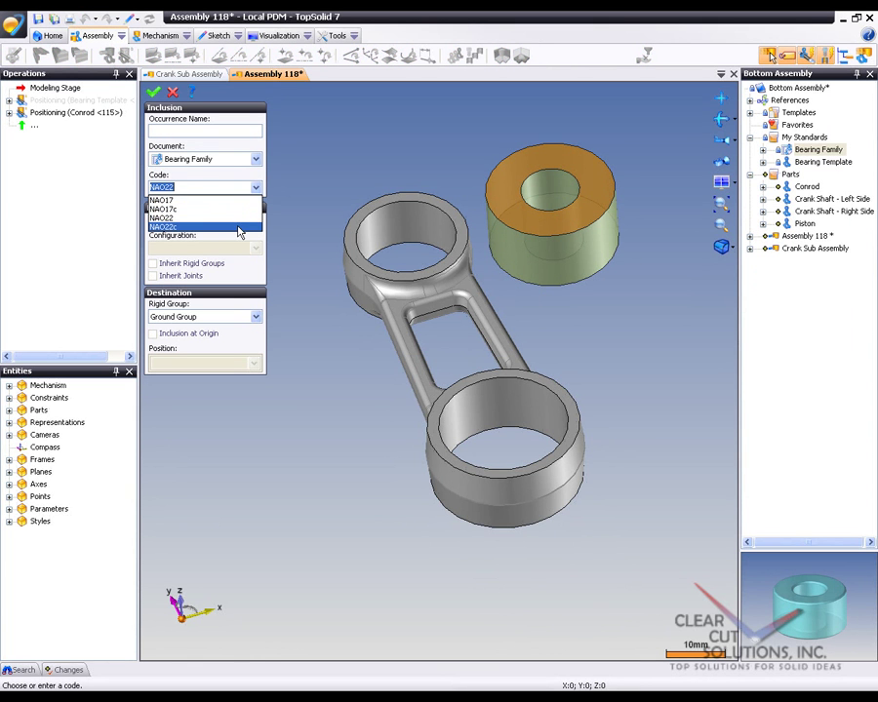
left_click(239, 227)
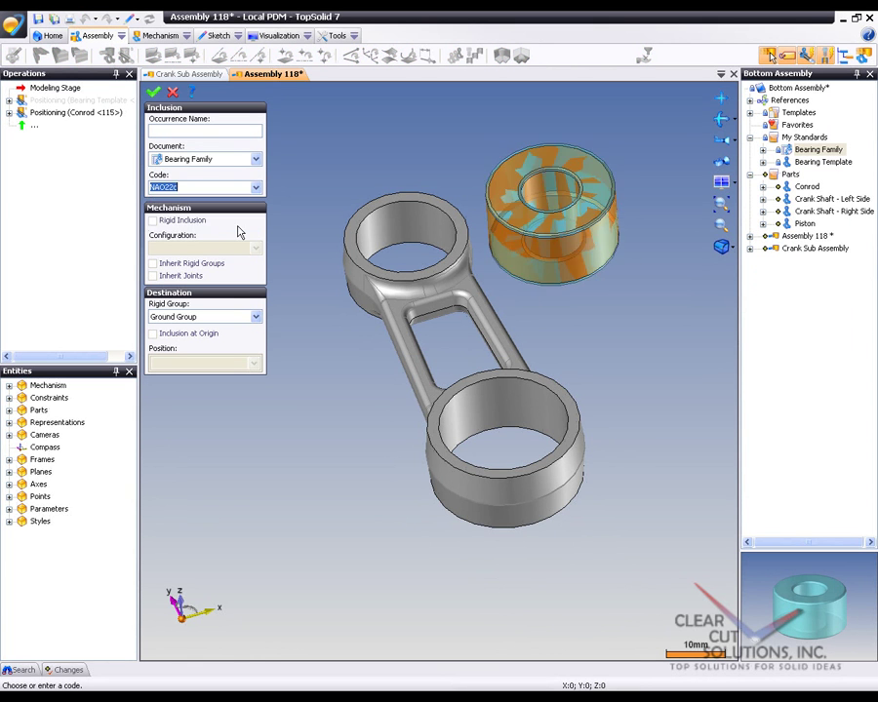
left_click(153, 92)
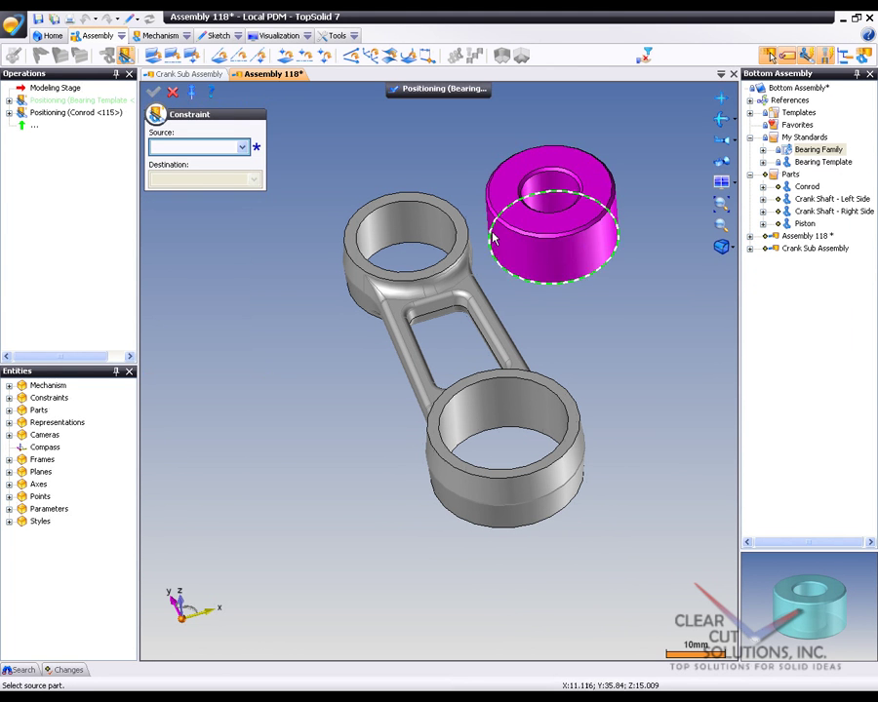
- Constrain the NAO22c bearing in the conrod's large end, coaxial with the bore and with its end face on the conrod's end face
left_click_drag(529, 263, 515, 395)
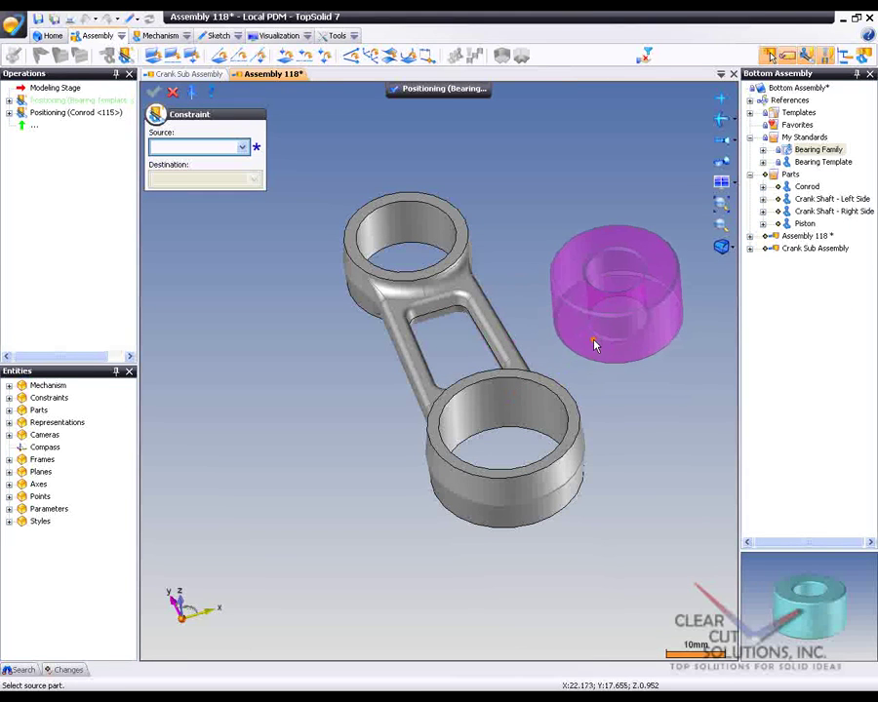
left_click(591, 337)
left_click(528, 395)
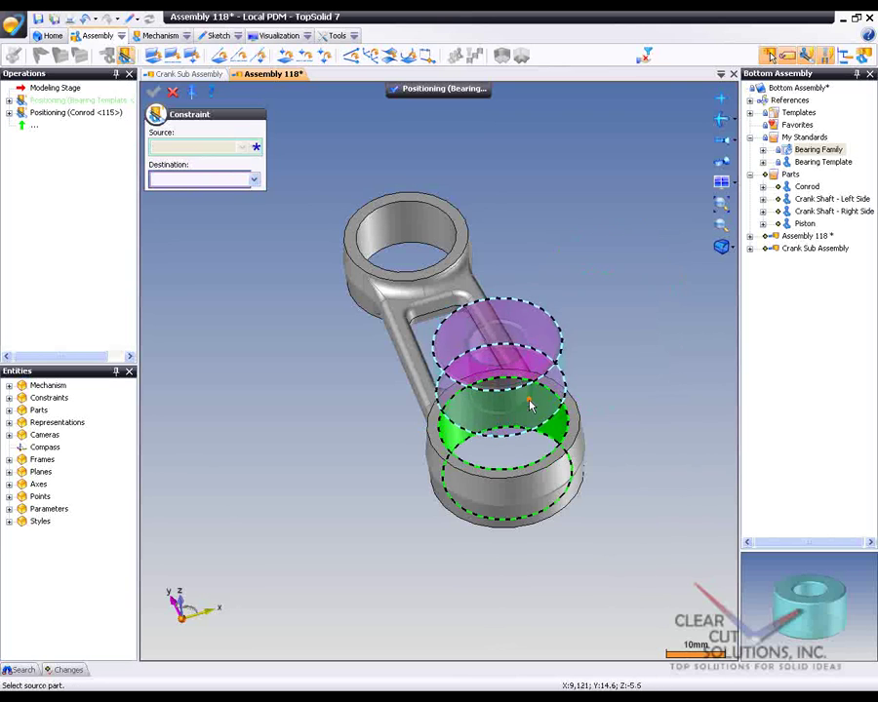
left_click(543, 336)
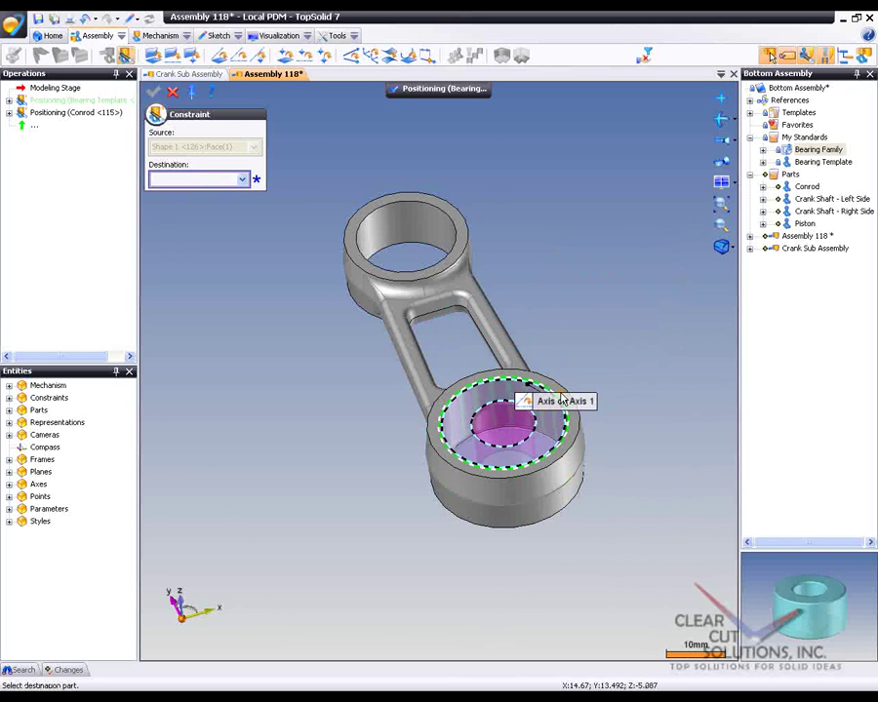
scroll(564, 401, "up", 4)
left_click(552, 402)
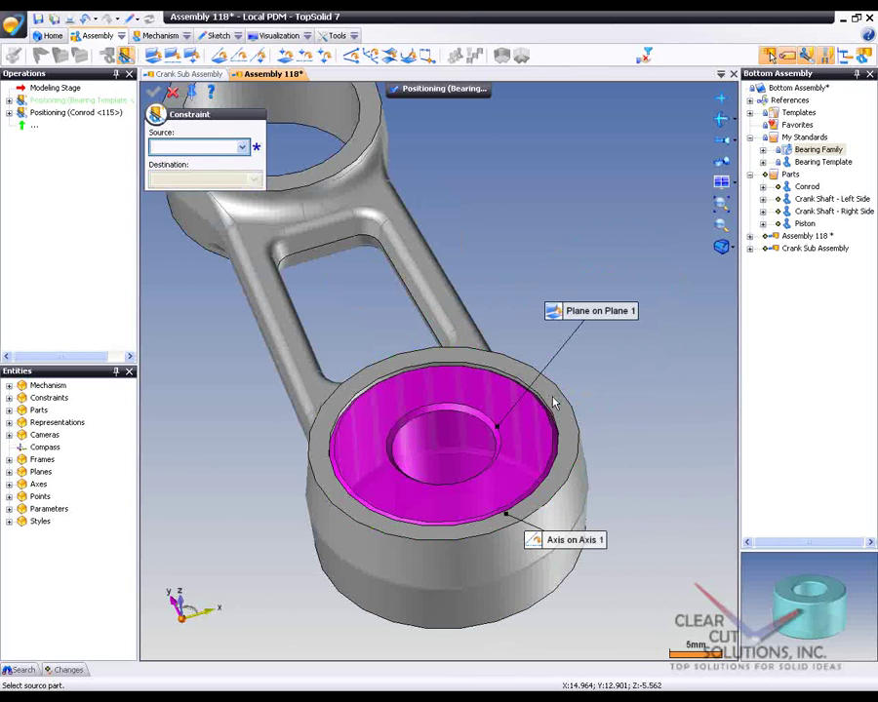
scroll(617, 385, "down", 4)
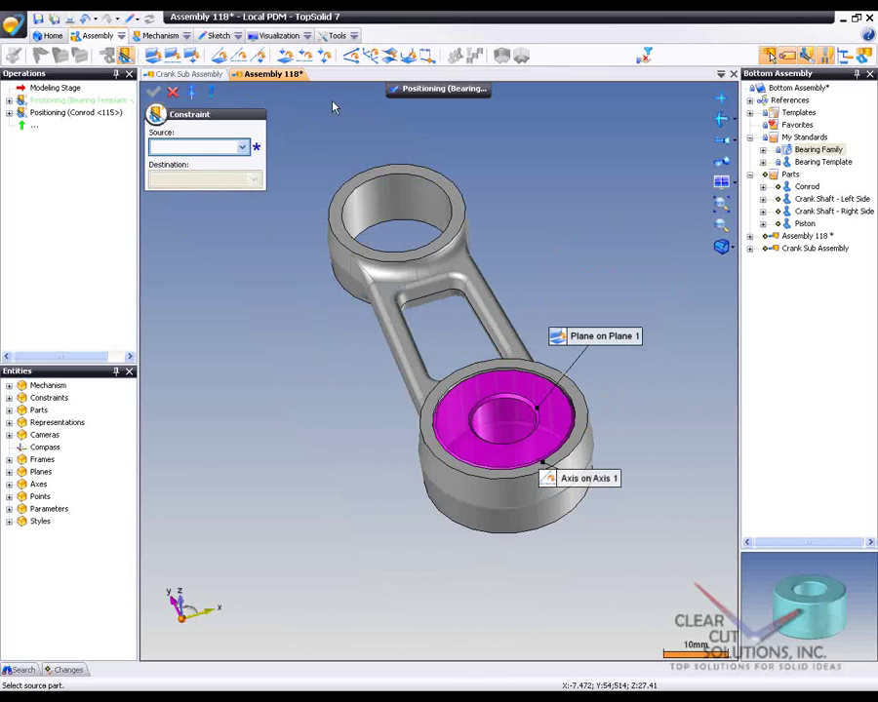
left_click(155, 93)
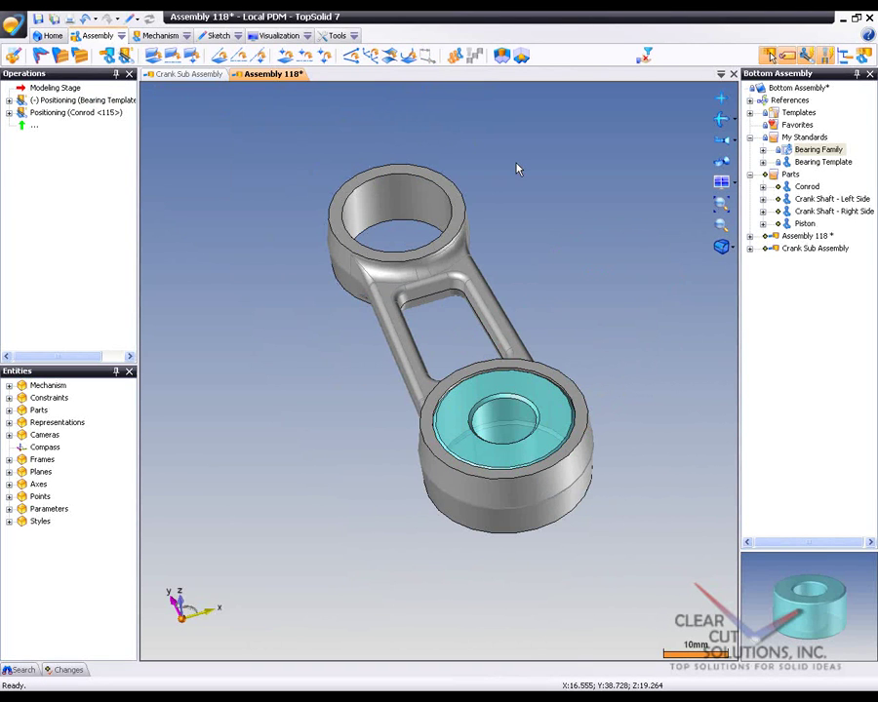
- Insert the NAO17c bearing from the Bearing Family beside the conrod's small end
left_click(762, 149)
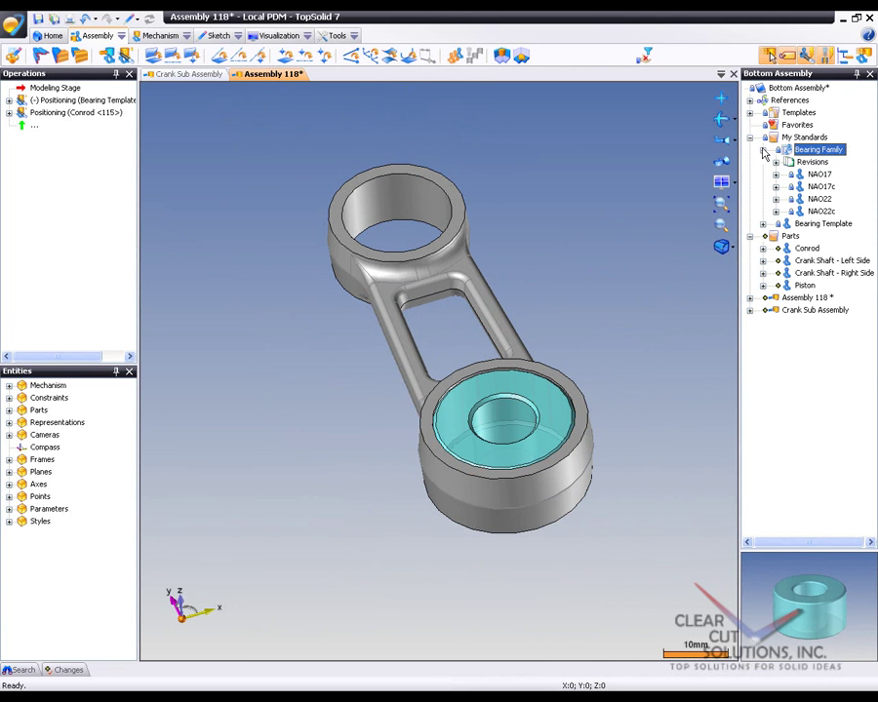
left_click(820, 187)
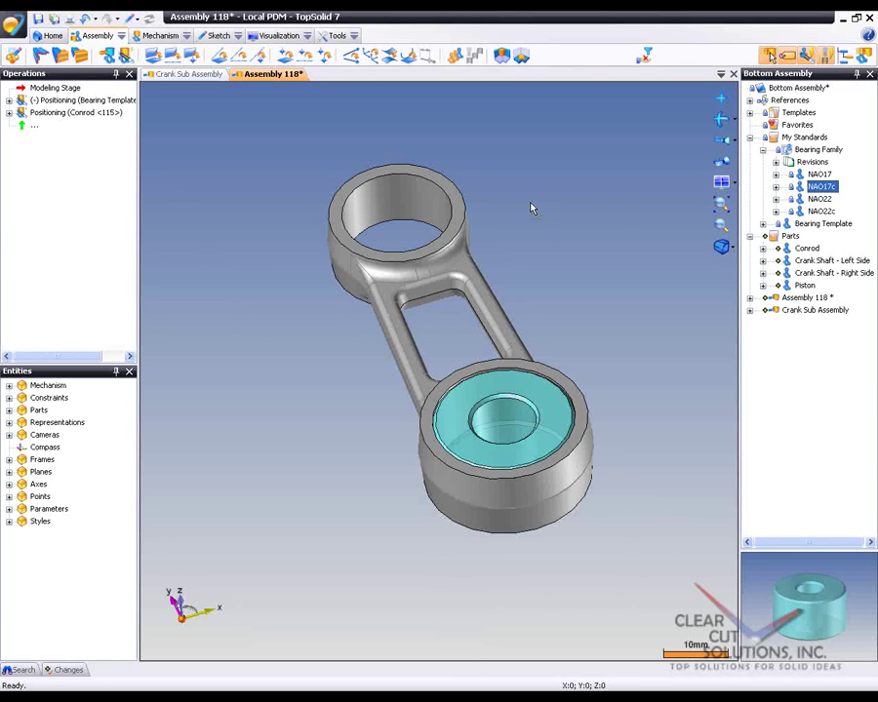
left_click_drag(531, 208, 529, 205)
- Constrain the NAO17c bearing in the conrod's small end, coaxial with the bore and with its end face on the conrod's end face
left_click(494, 228)
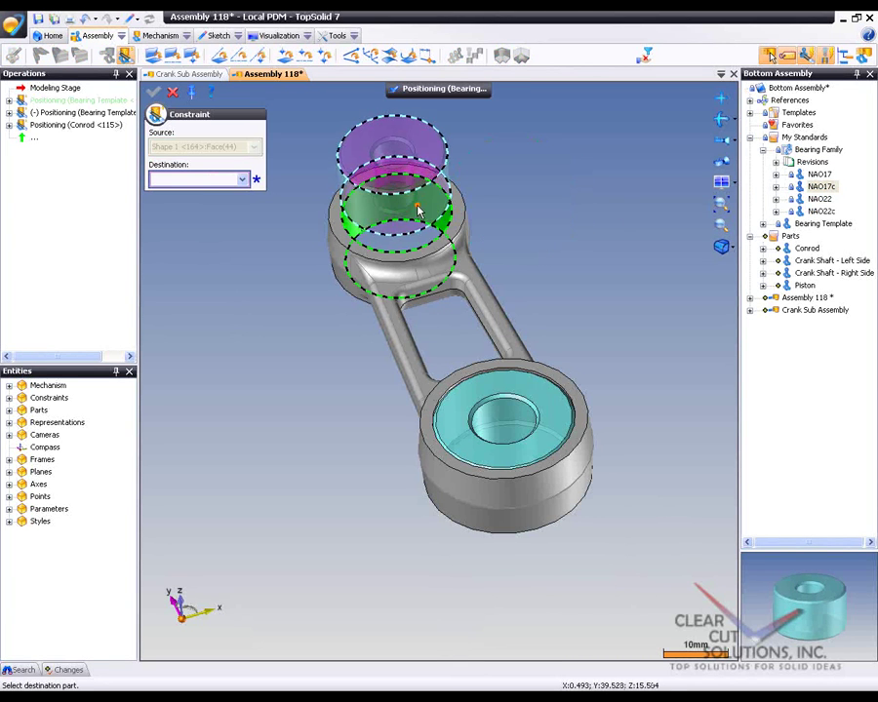
left_click(418, 209)
left_click(434, 158)
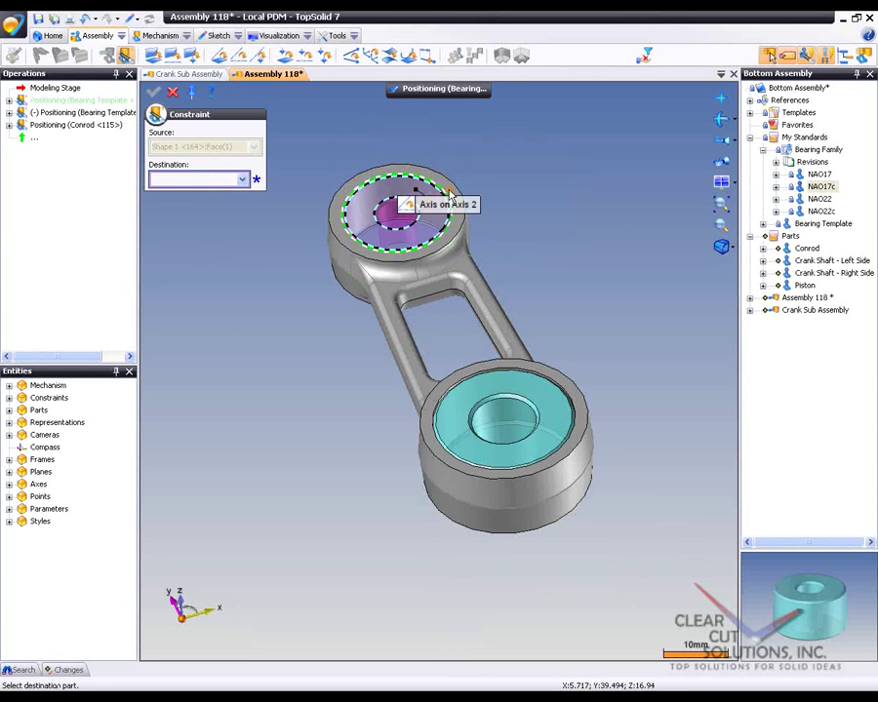
scroll(451, 194, "up", 4)
left_click(453, 206)
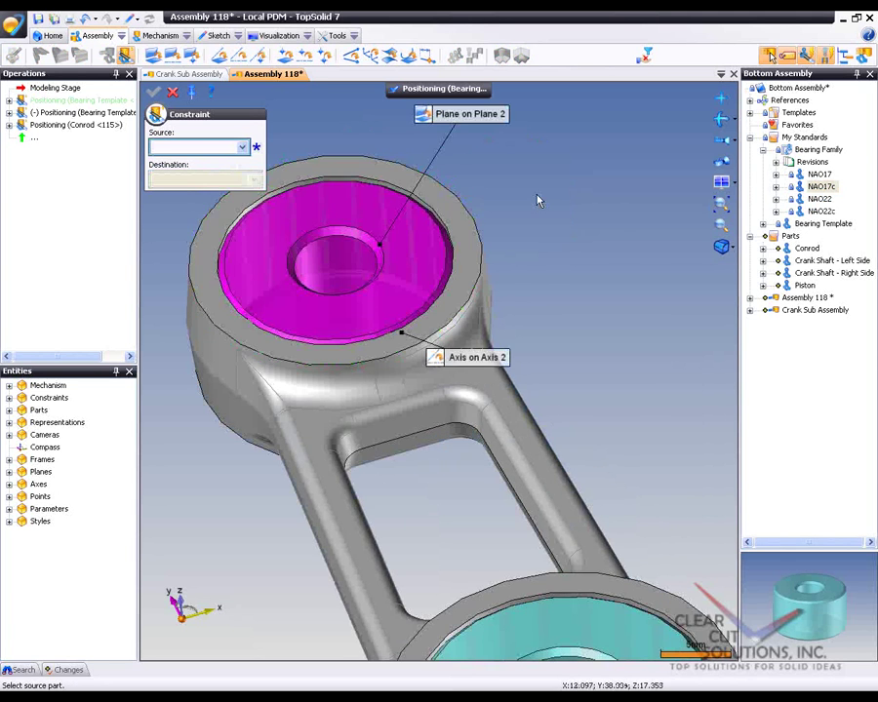
scroll(578, 201, "down", 4)
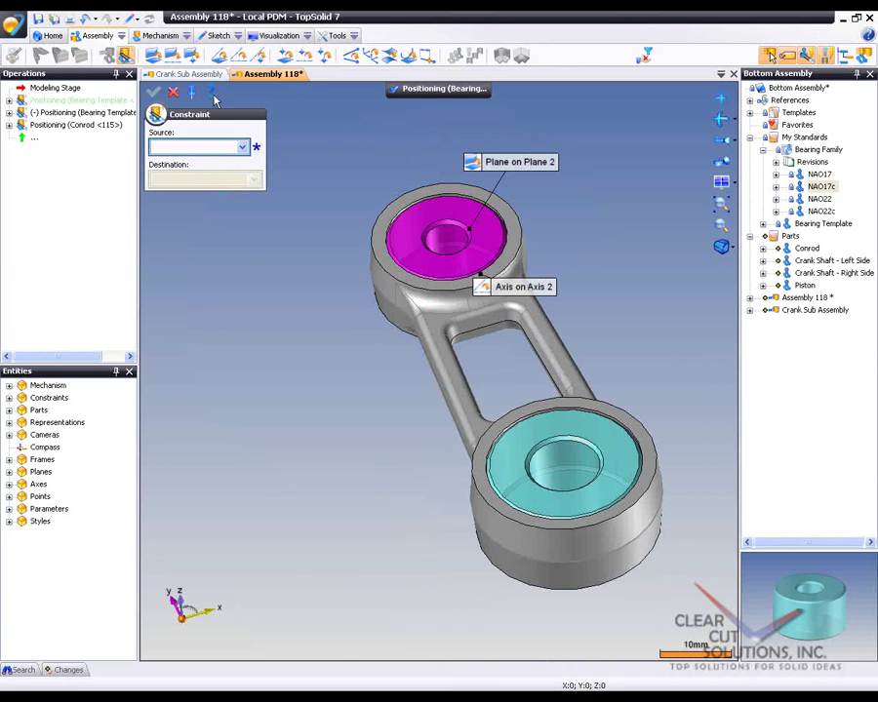
left_click(156, 92)
- Change the family code of the small-end bearing to NAO17
middle_click_drag(280, 231, 315, 253)
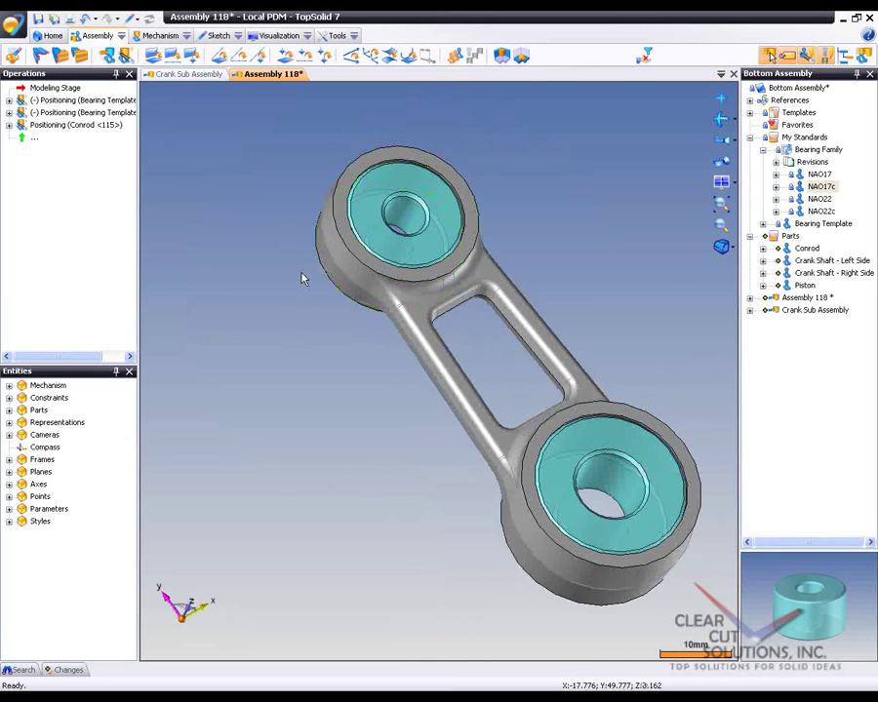
scroll(336, 215, "up", 3)
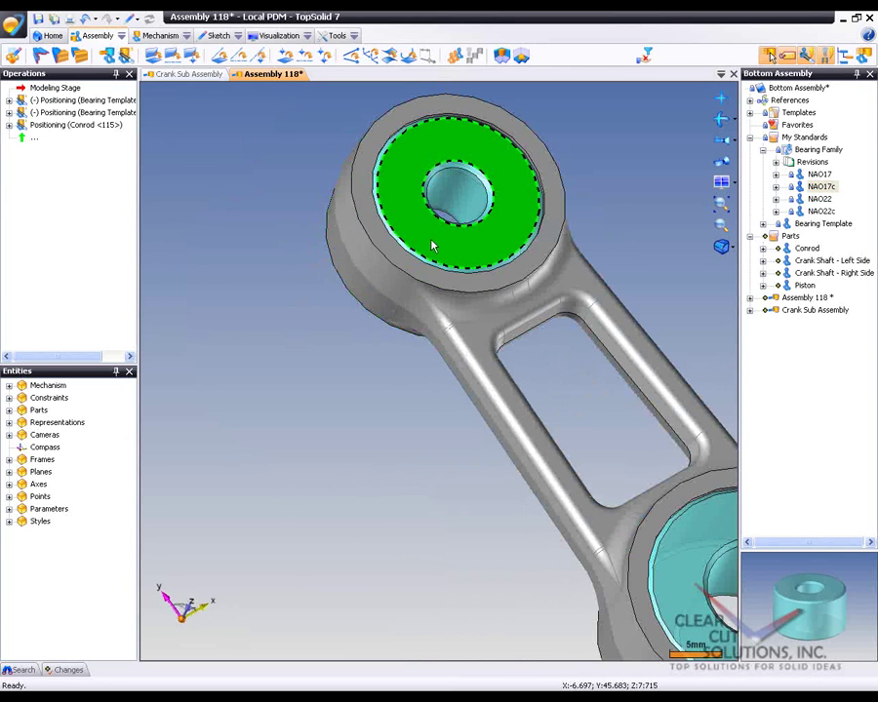
right_click(406, 198)
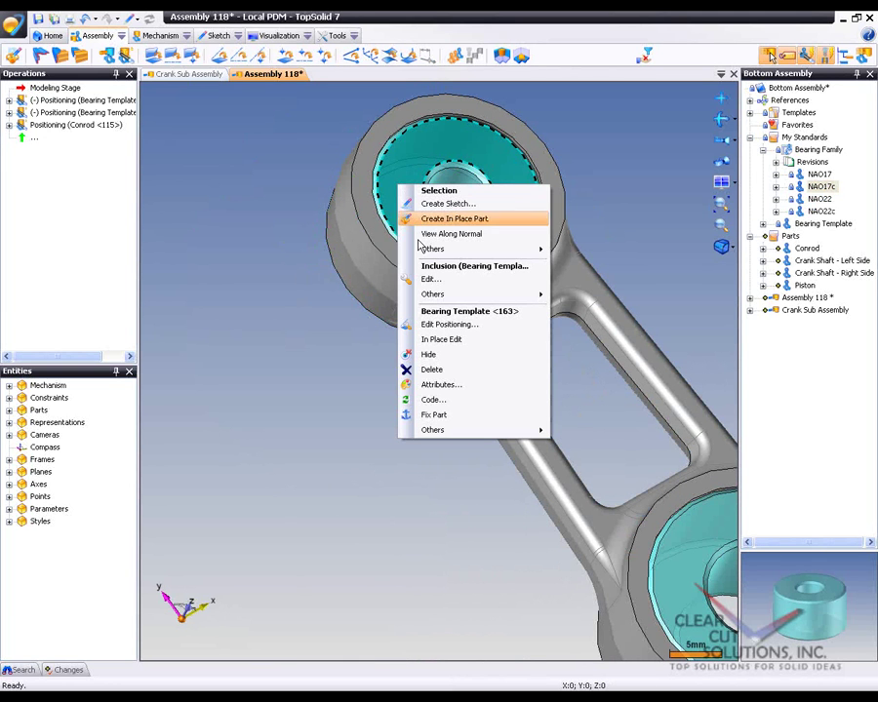
left_click(433, 400)
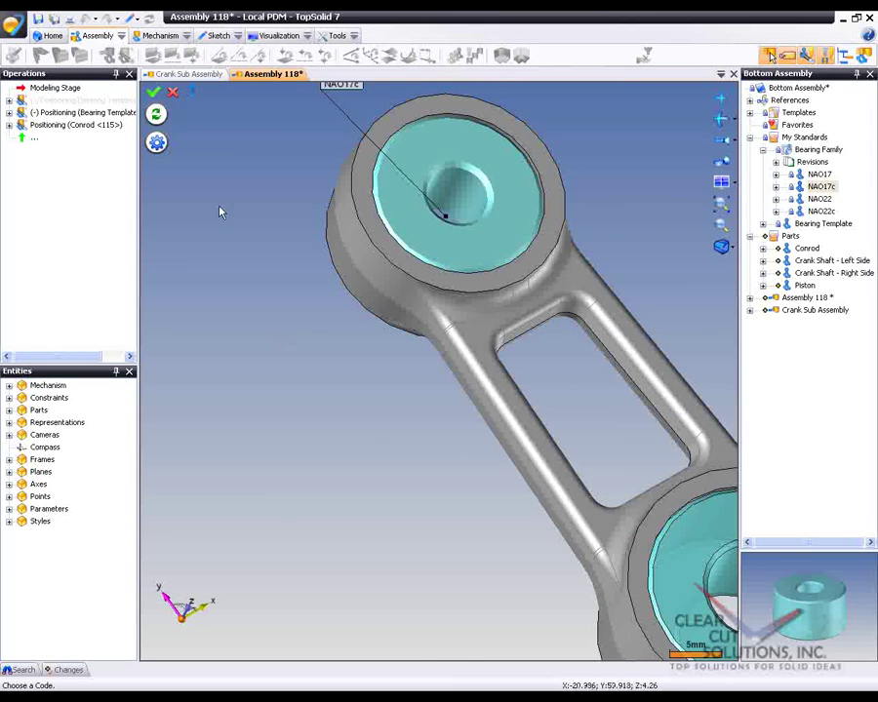
left_click(157, 116)
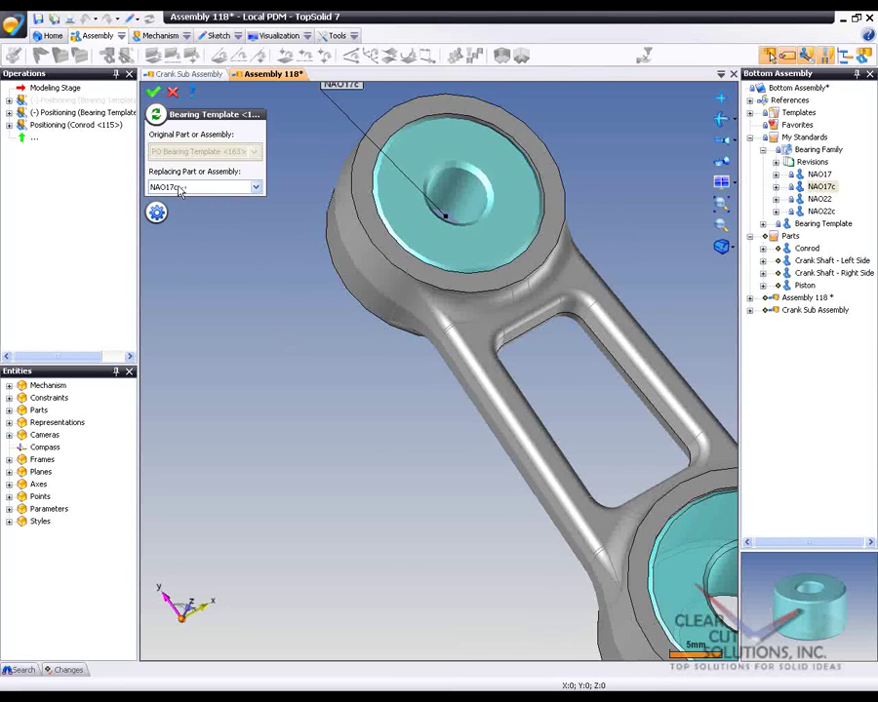
left_click(157, 119)
scroll(382, 433, "down", 3)
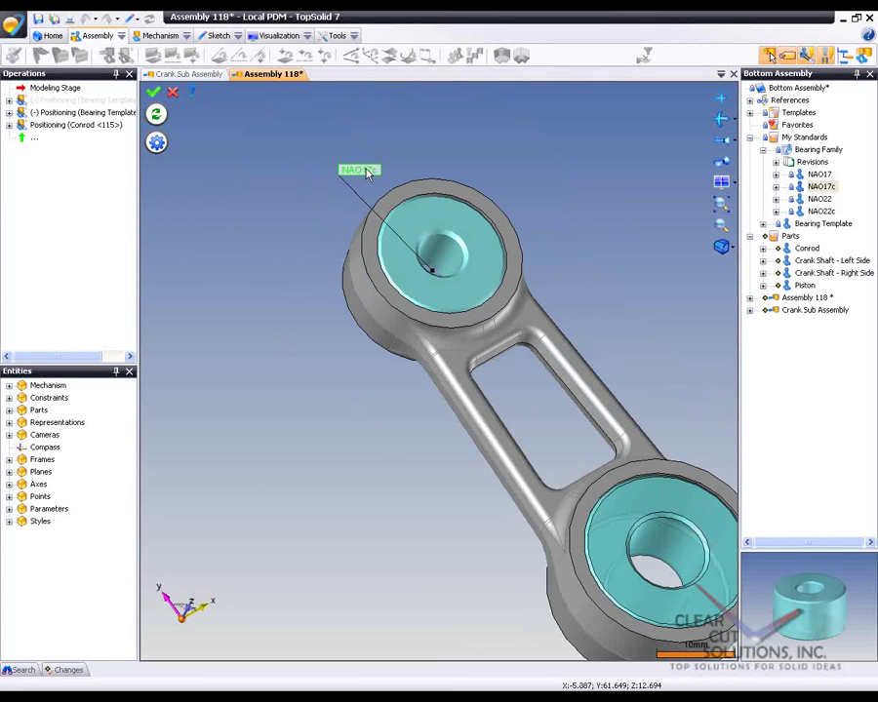
left_click_drag(329, 166, 328, 165)
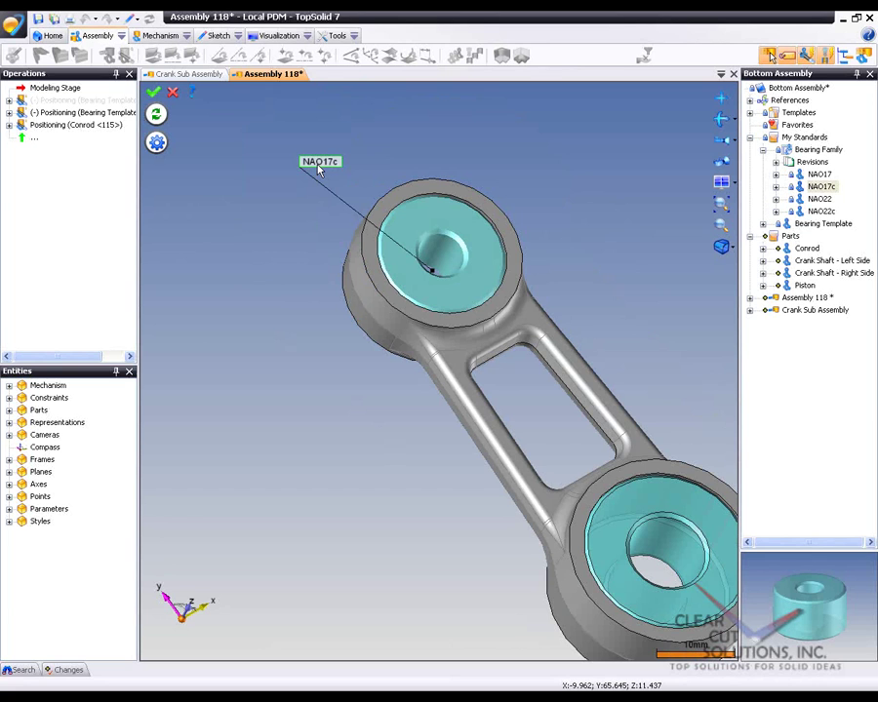
double_click(320, 164)
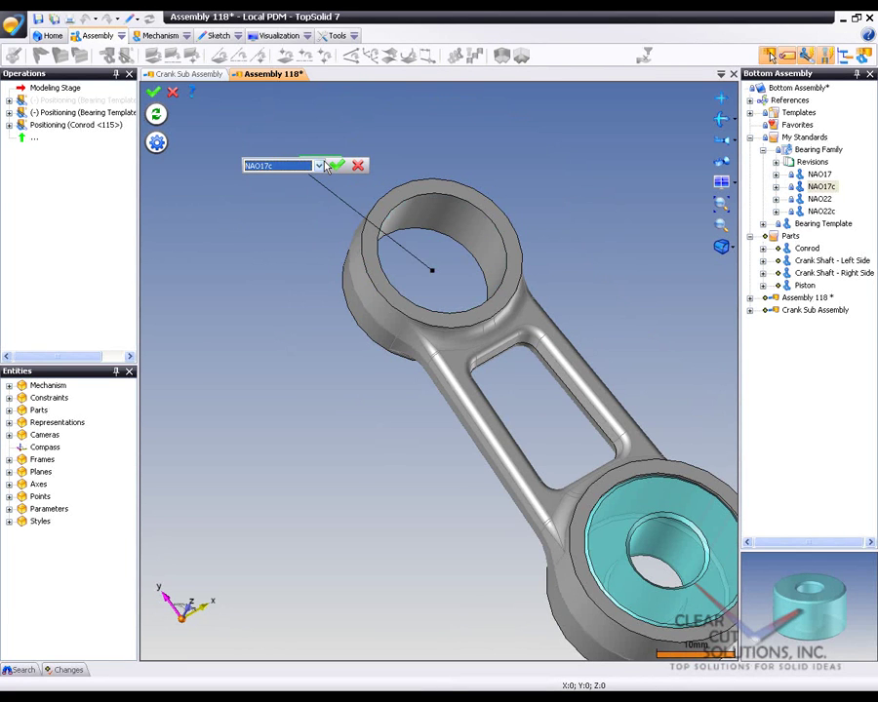
left_click(319, 165)
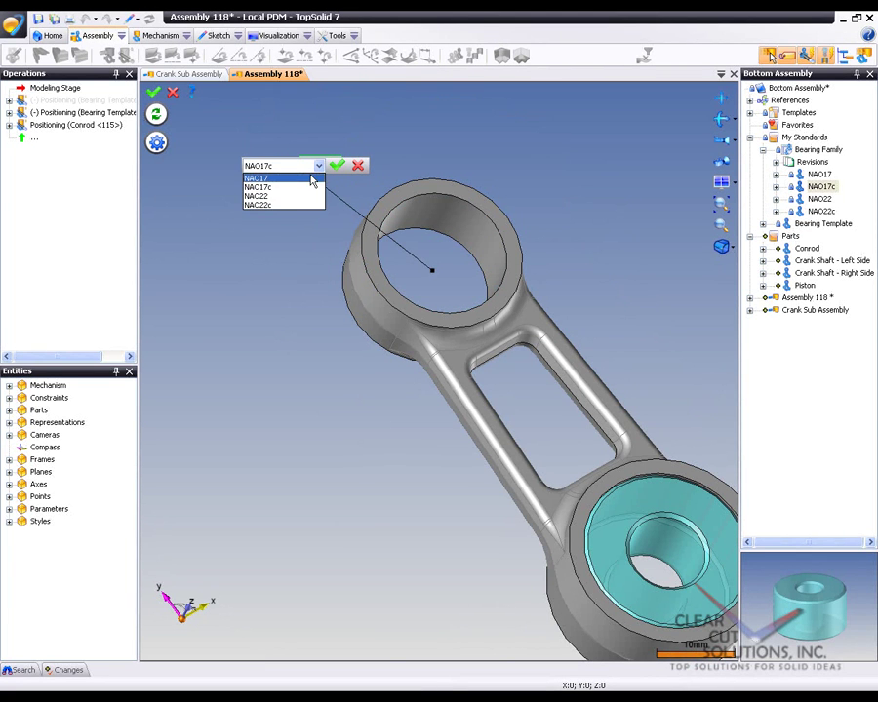
left_click(336, 168)
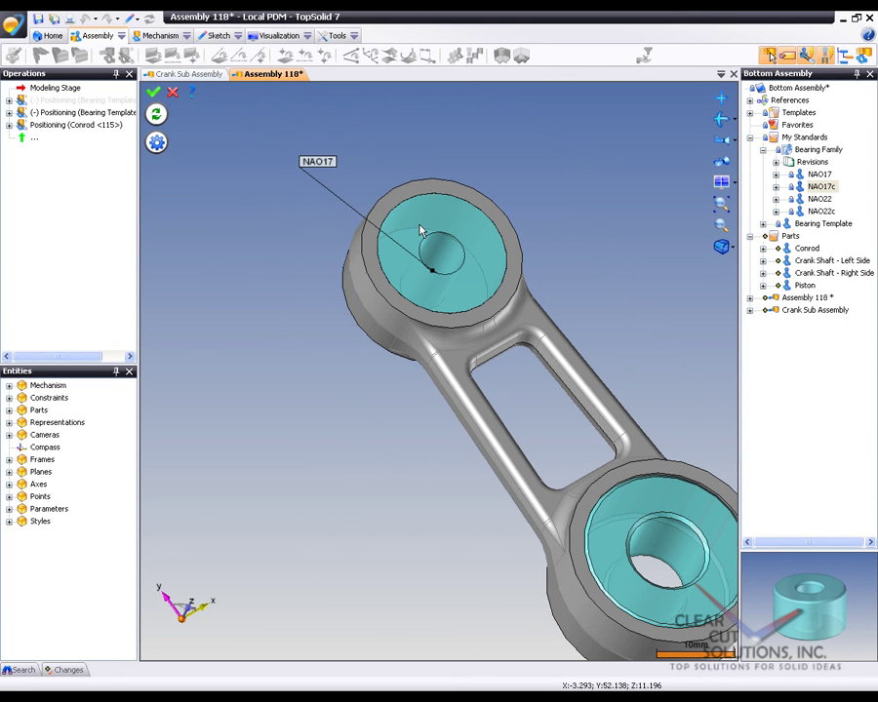
left_click(154, 94)
- Rename the conrod assembly document as Conrod Sub Assembly and save it
scroll(278, 252, "down", 2)
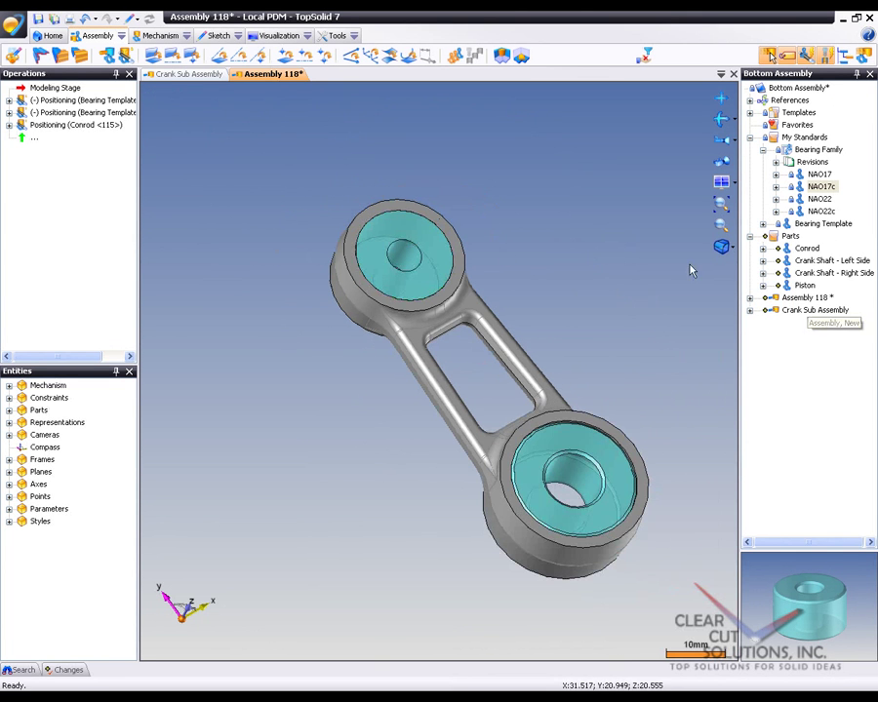
left_click(800, 298)
left_click(804, 297)
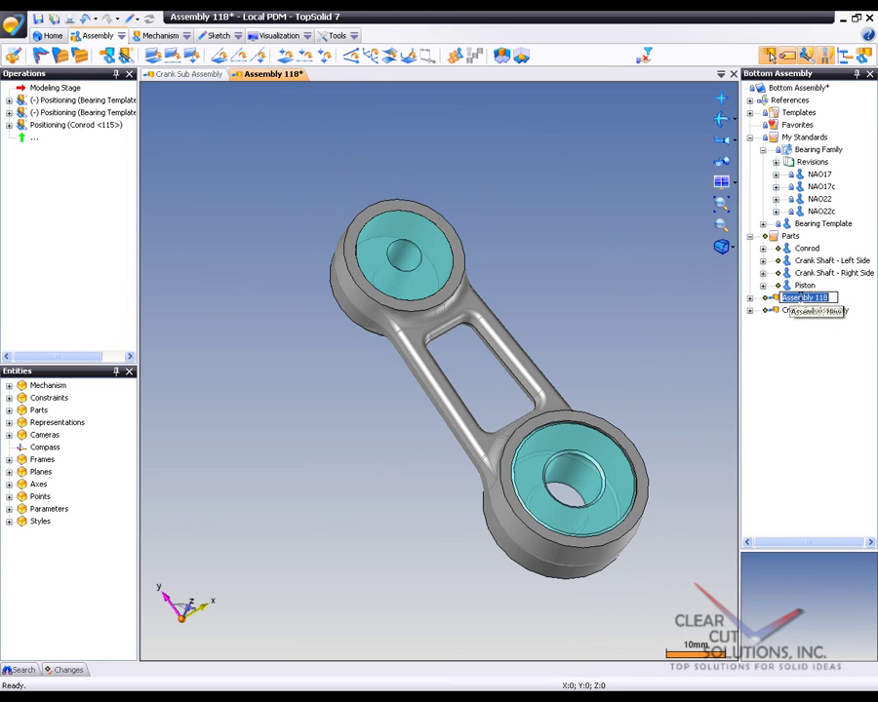
type("Conrod Sub")
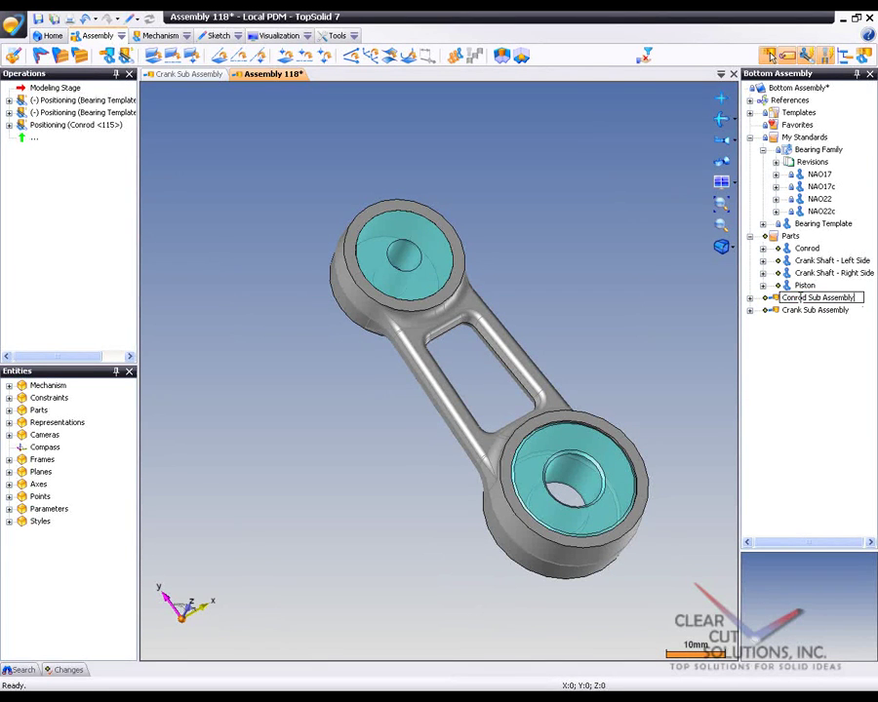
key("Return")
right_click(301, 78)
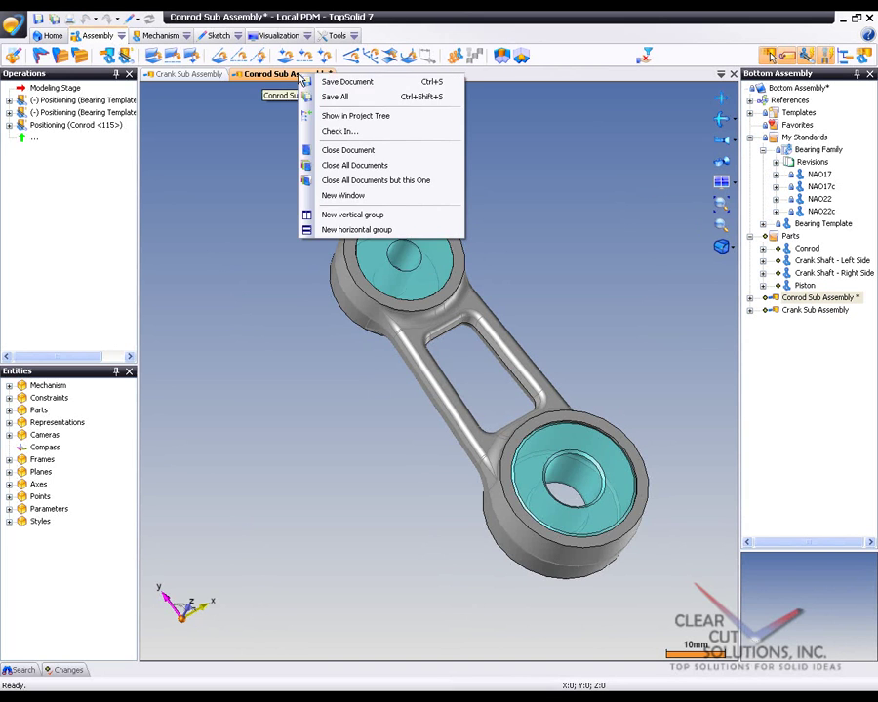
left_click(343, 82)
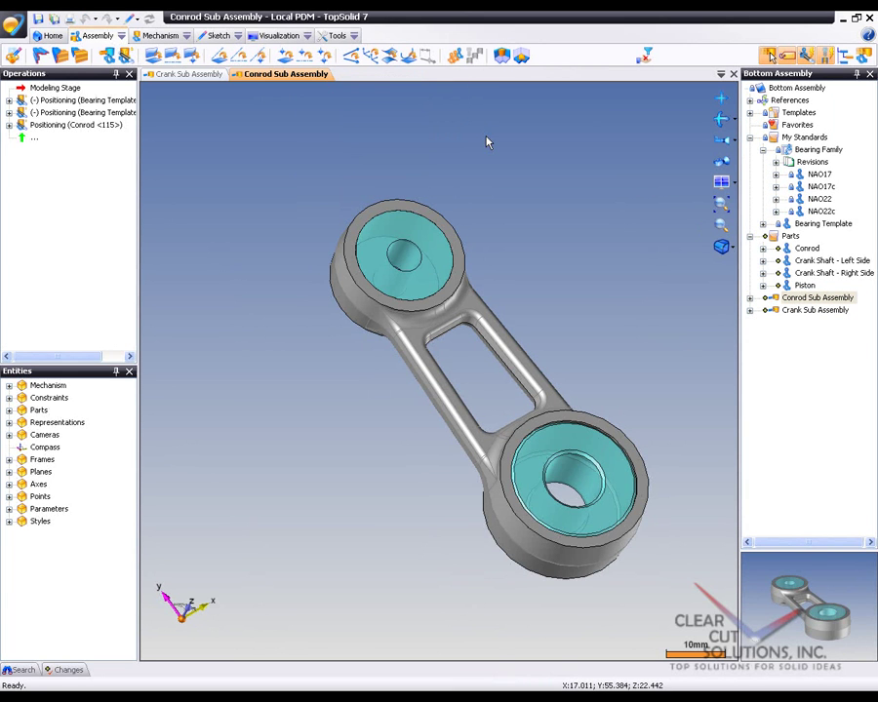
- Create a new assembly in the Bottom Assembly project and insert the Crank Sub Assembly into it
left_click(750, 137)
left_click(794, 90)
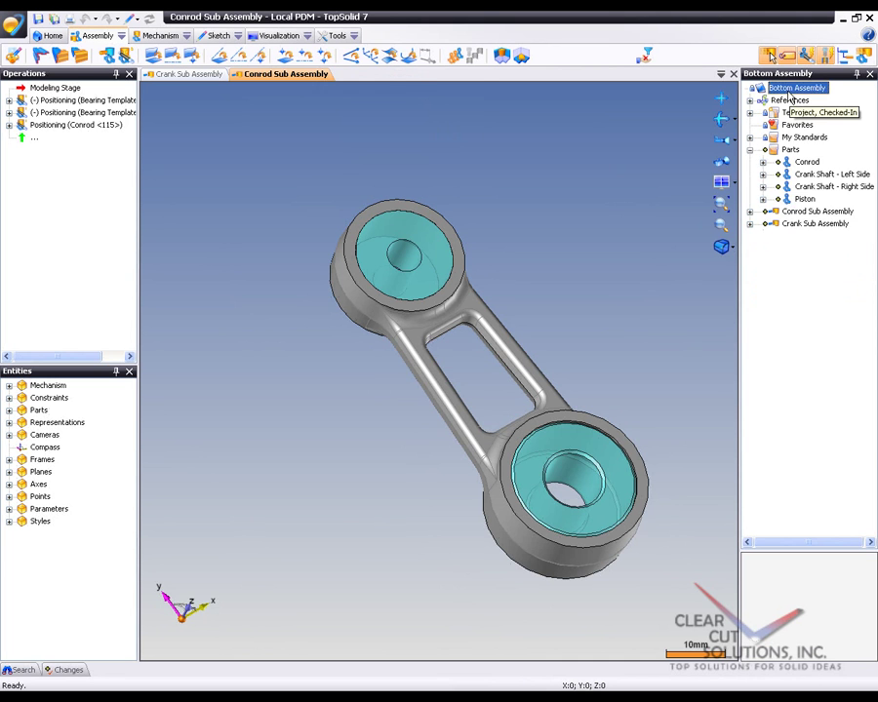
right_click(792, 93)
left_click(786, 114)
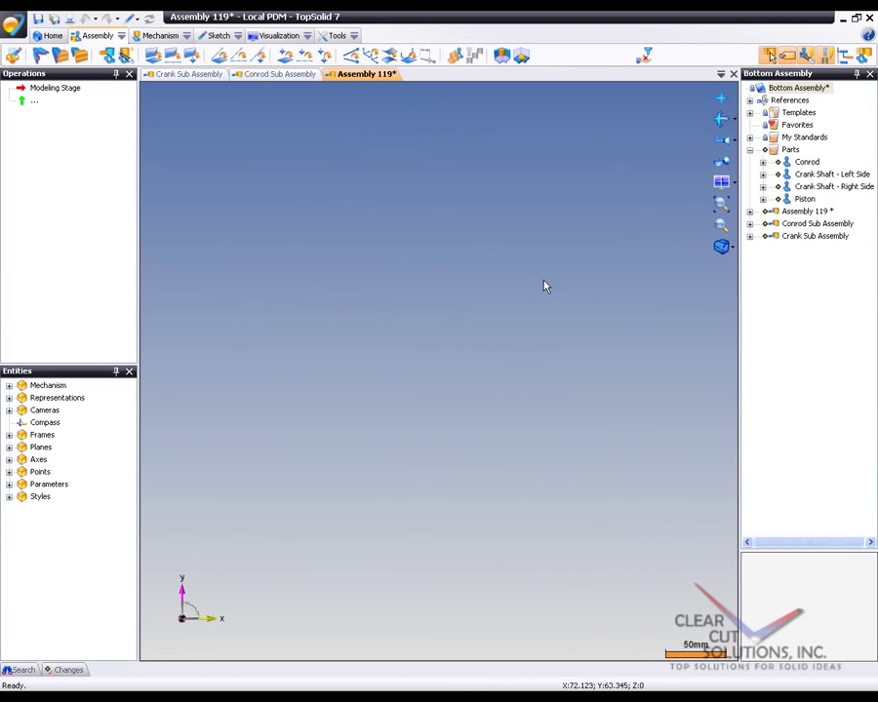
left_click(817, 240)
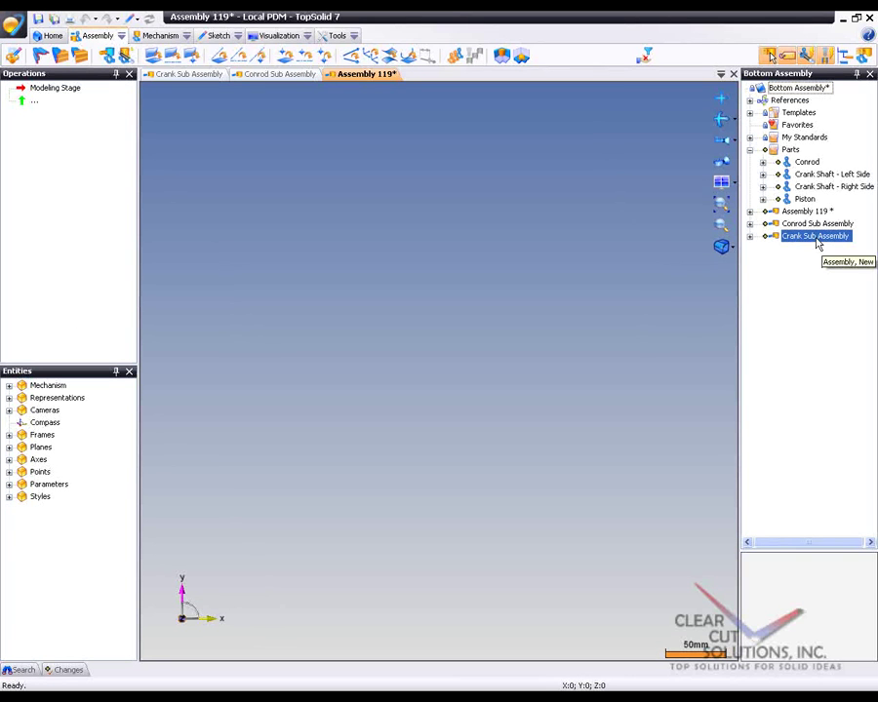
left_click_drag(826, 245, 443, 390)
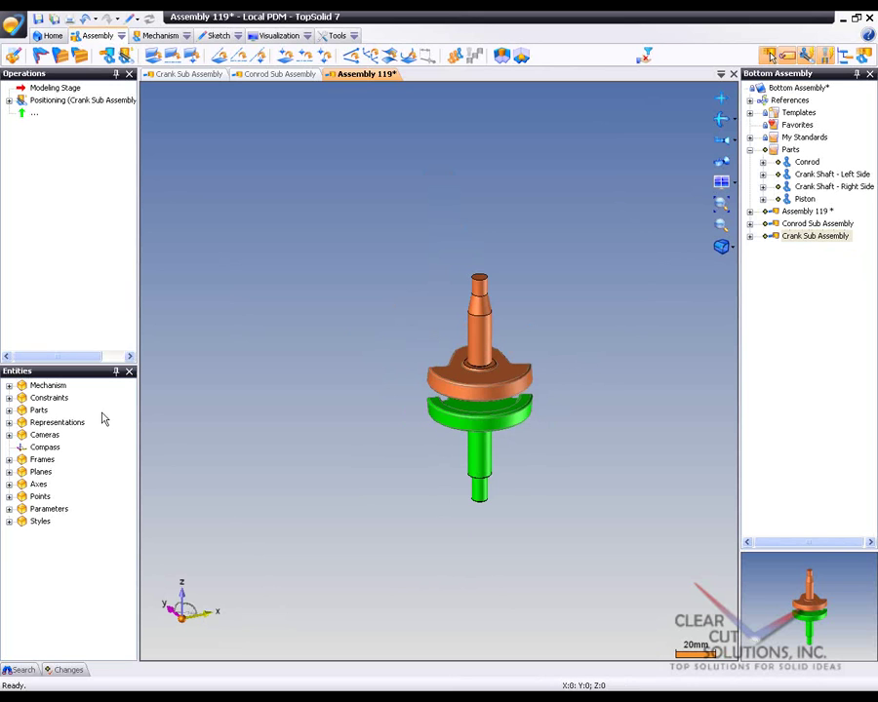
- Show the new assembly's reference axes around the crankshaft
right_click(40, 484)
left_click(70, 503)
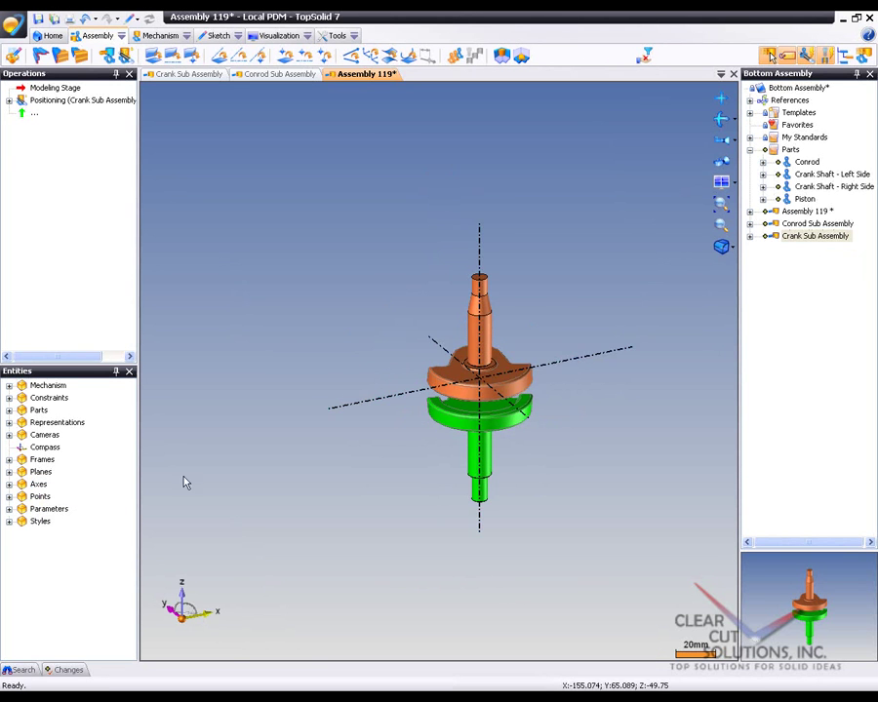
middle_click_drag(184, 476, 482, 396)
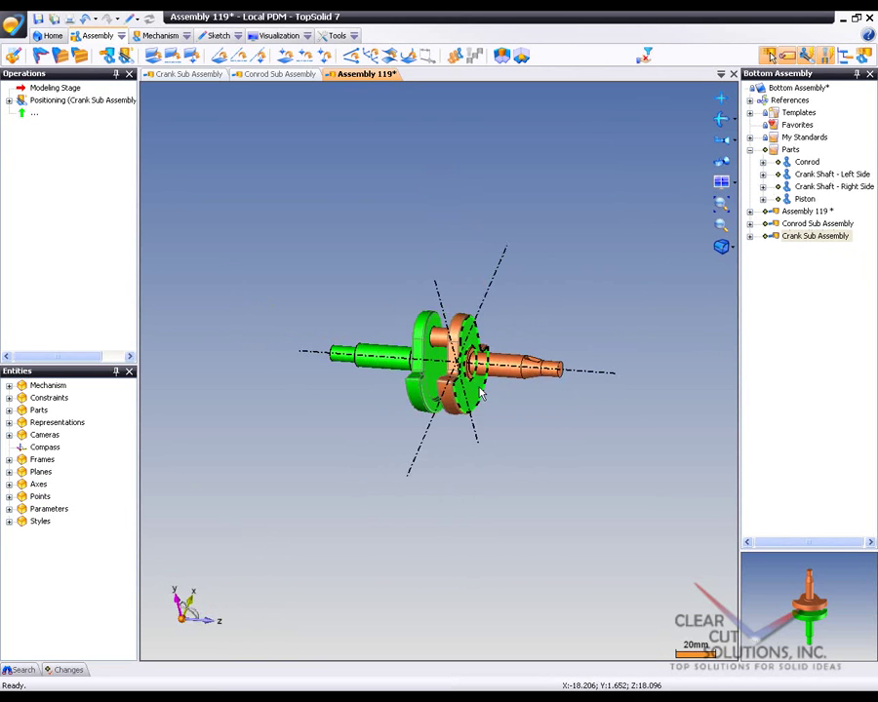
- Edit the Crank Sub Assembly's positioning and delete its Fixed constraint
right_click(479, 392)
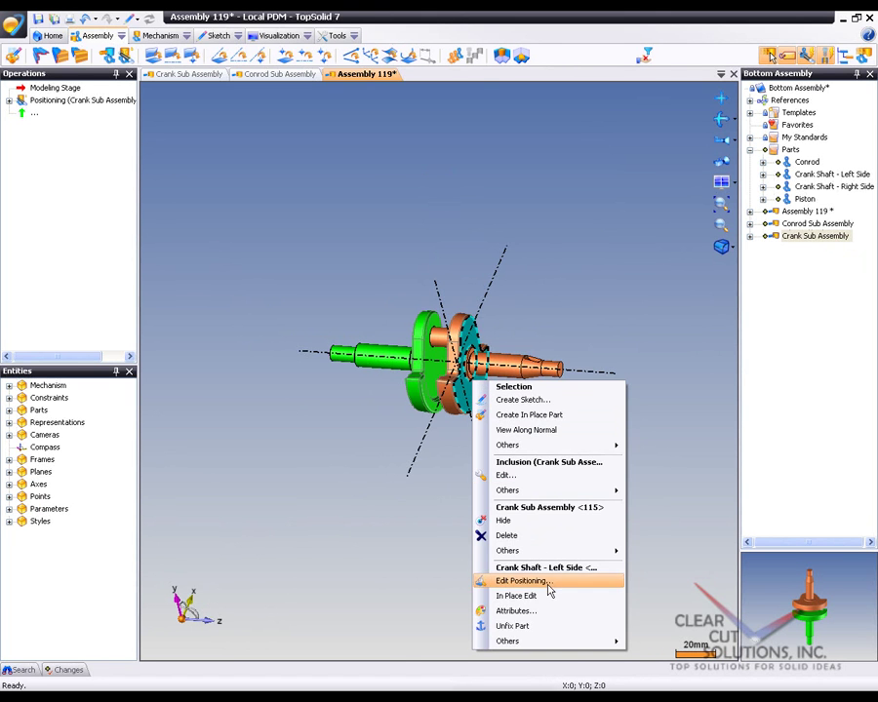
left_click(496, 581)
middle_click_drag(561, 456, 600, 464)
scroll(457, 431, "up", 3)
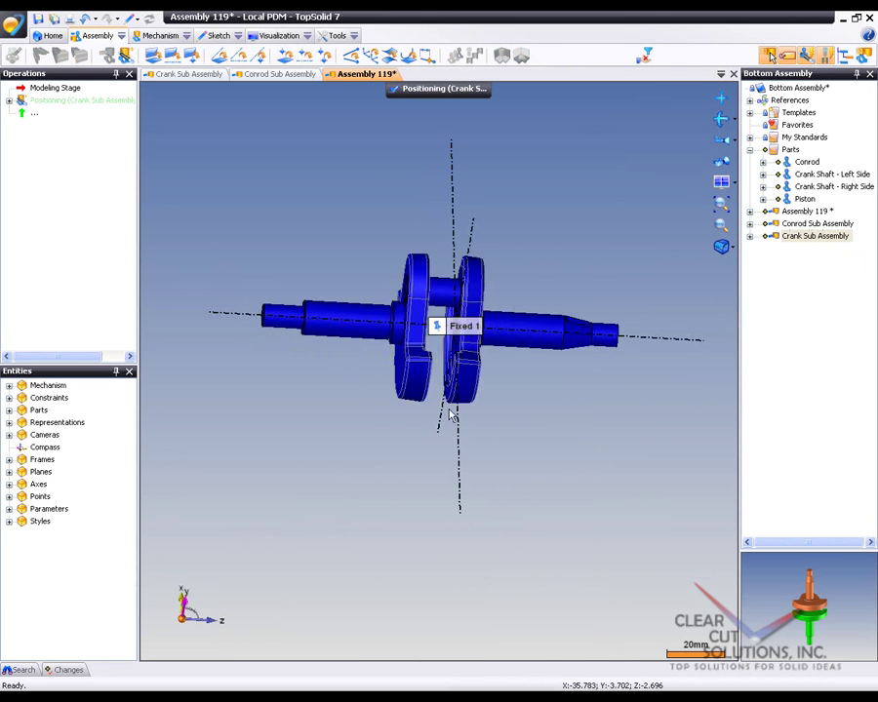
right_click(435, 326)
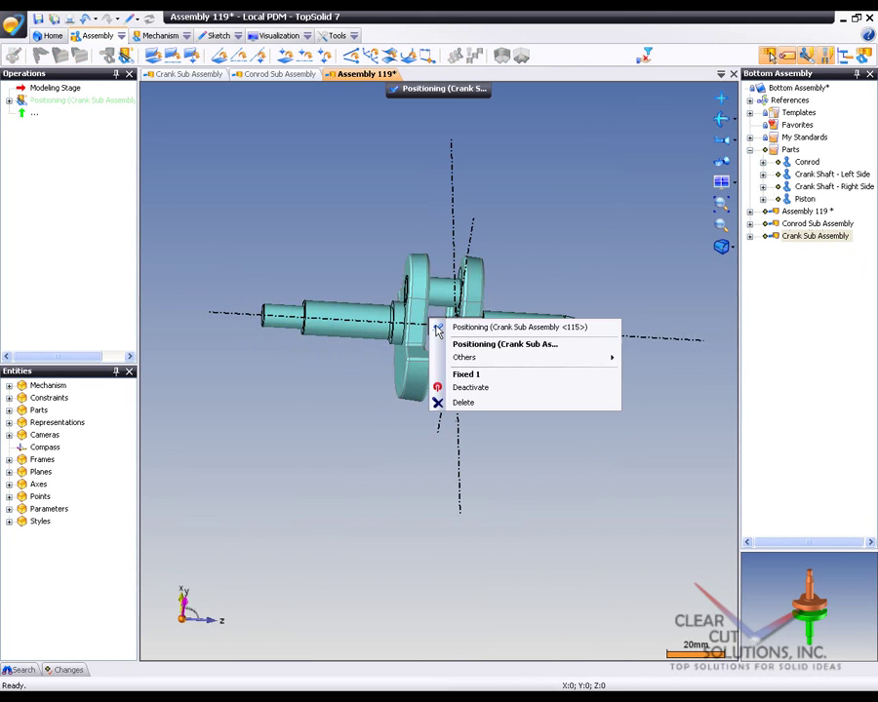
left_click(476, 402)
middle_click_drag(523, 453, 519, 452)
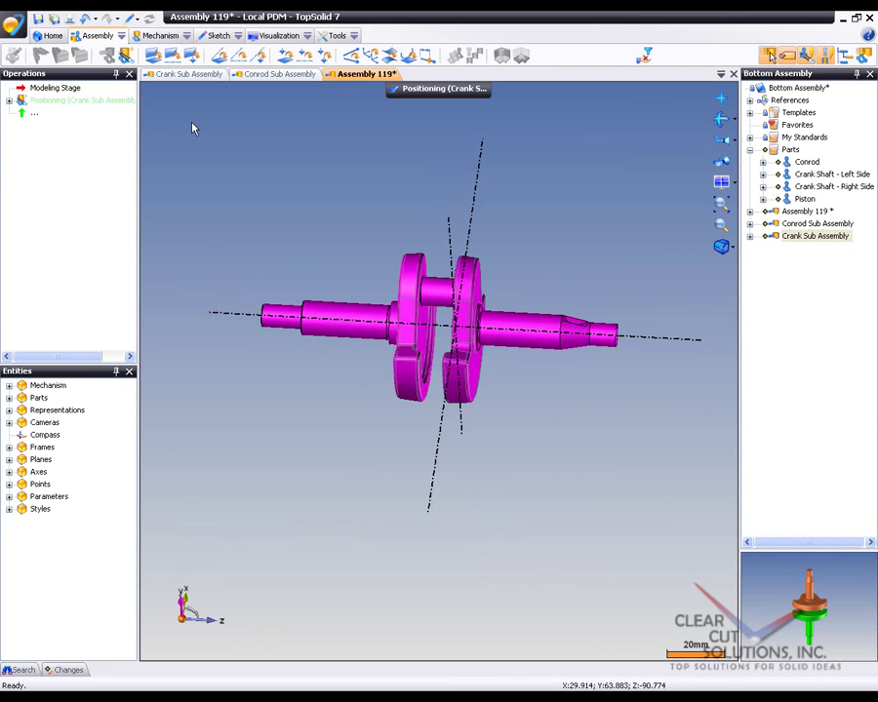
- Constrain the crankshaft's main journal coaxial with the assembly's Z axis
left_click(123, 55)
left_click(515, 339)
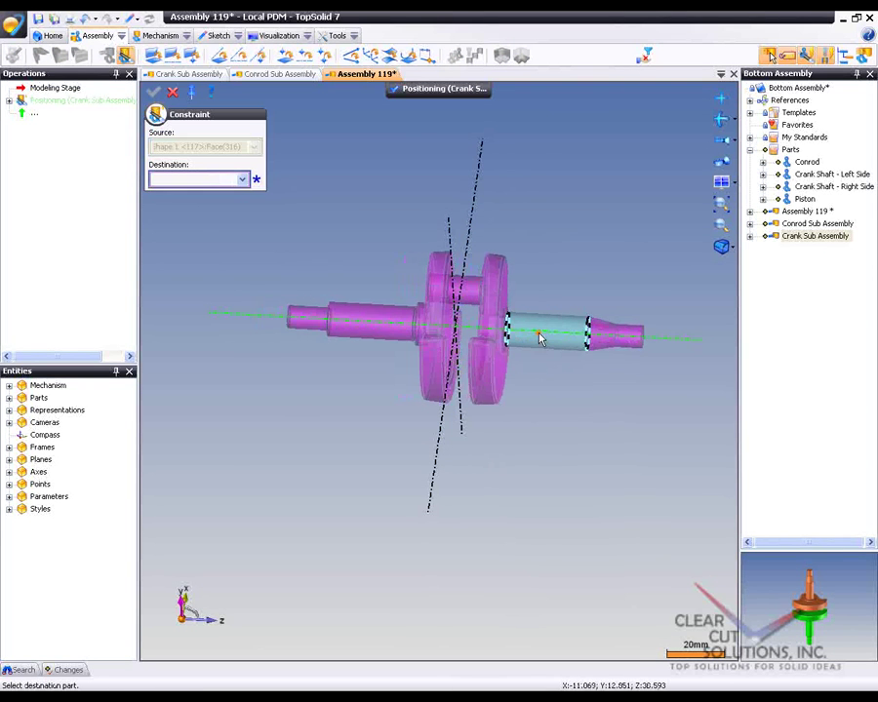
left_click(539, 337)
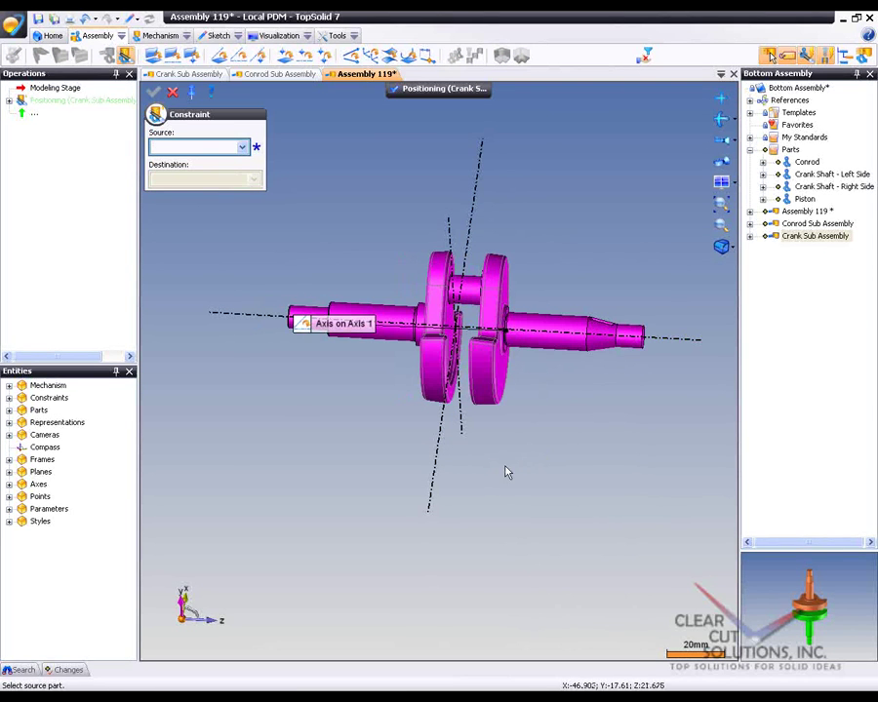
- Constrain the round boss face around the crank pin on the assembly's Y axis and rotate the crankshaft to test its movement
middle_click_drag(508, 473, 554, 489)
scroll(484, 281, "up", 4)
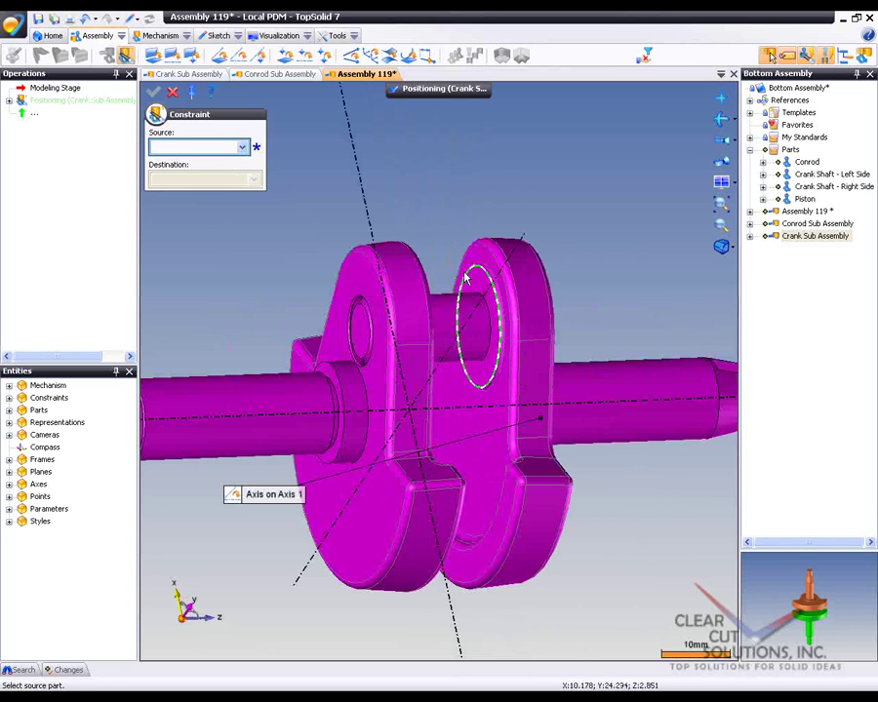
left_click(466, 280)
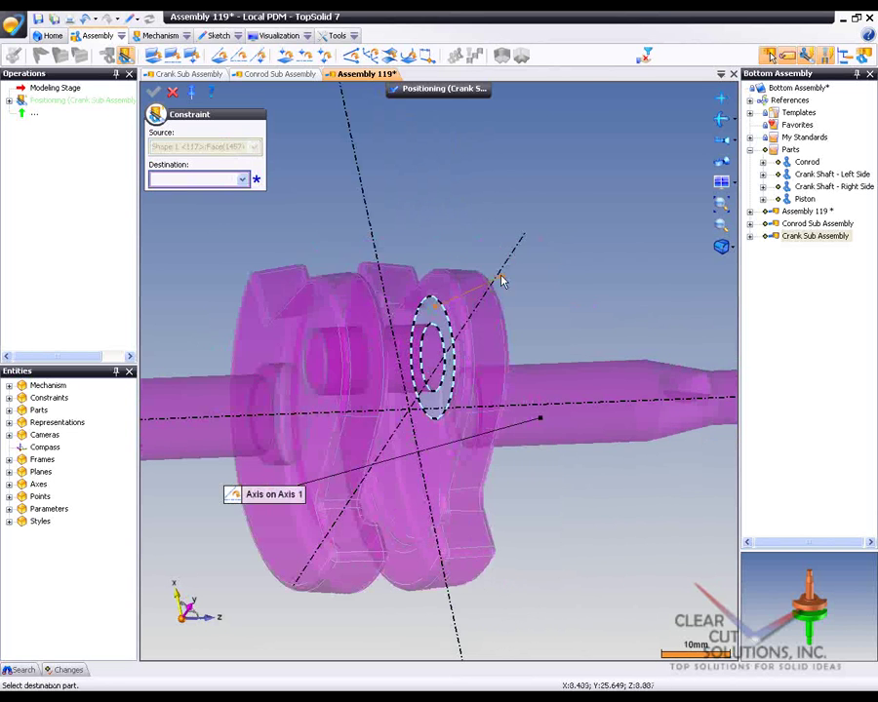
left_click(498, 274)
mouse_move(573, 295)
middle_mouse_down()
mouse_move(522, 279)
mouse_move(531, 245)
mouse_move(569, 293)
middle_mouse_up()
scroll(569, 294, "down", 4)
left_click_drag(436, 402, 465, 441)
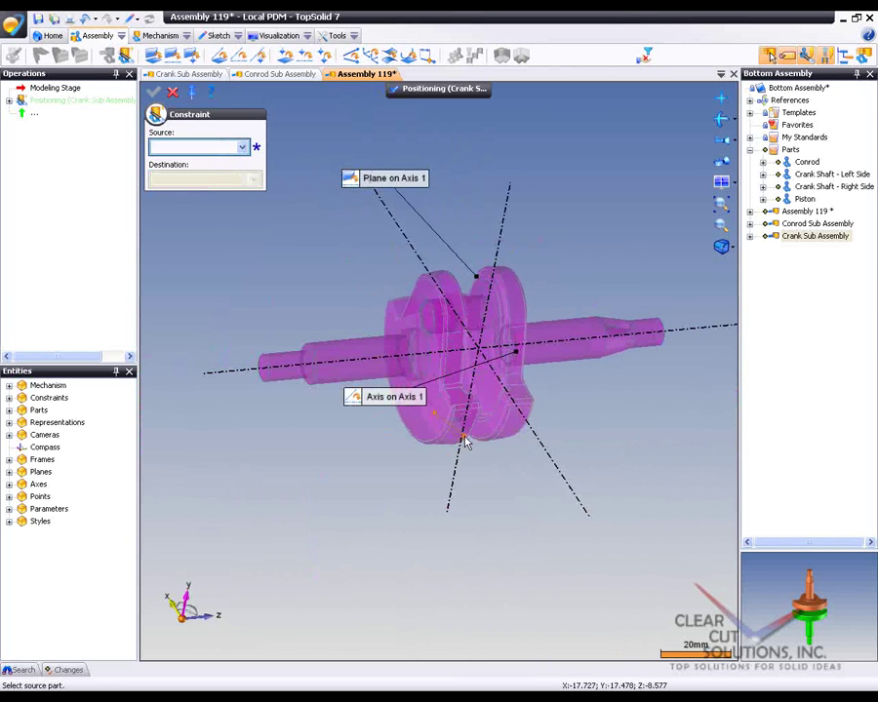
- Measure the distance between the boss face at the crank pin and the opposite web's inner face
middle_click_drag(465, 442, 501, 554)
scroll(482, 316, "up", 3)
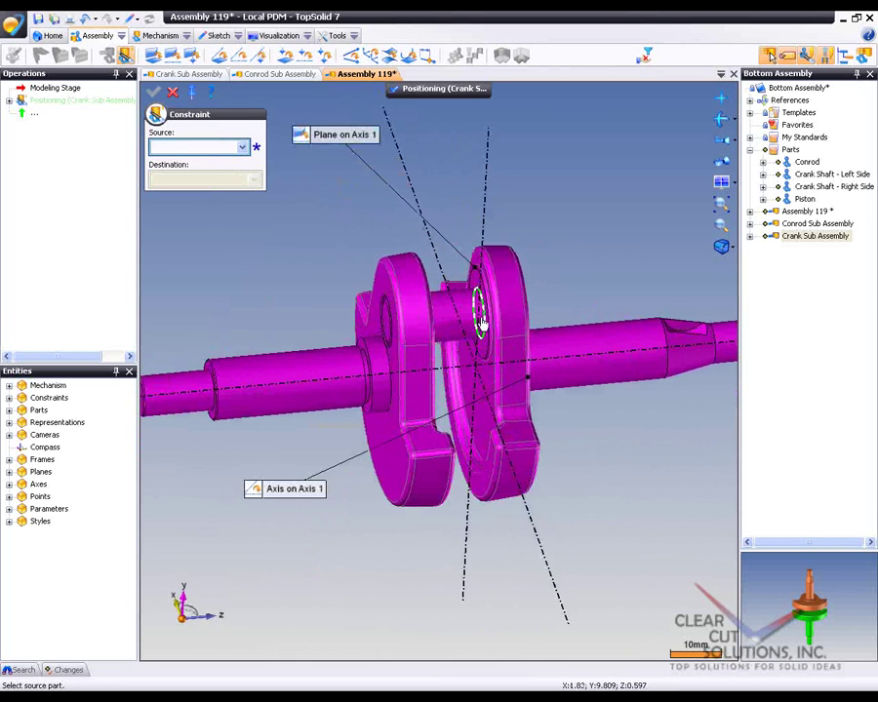
scroll(482, 323, "up", 2)
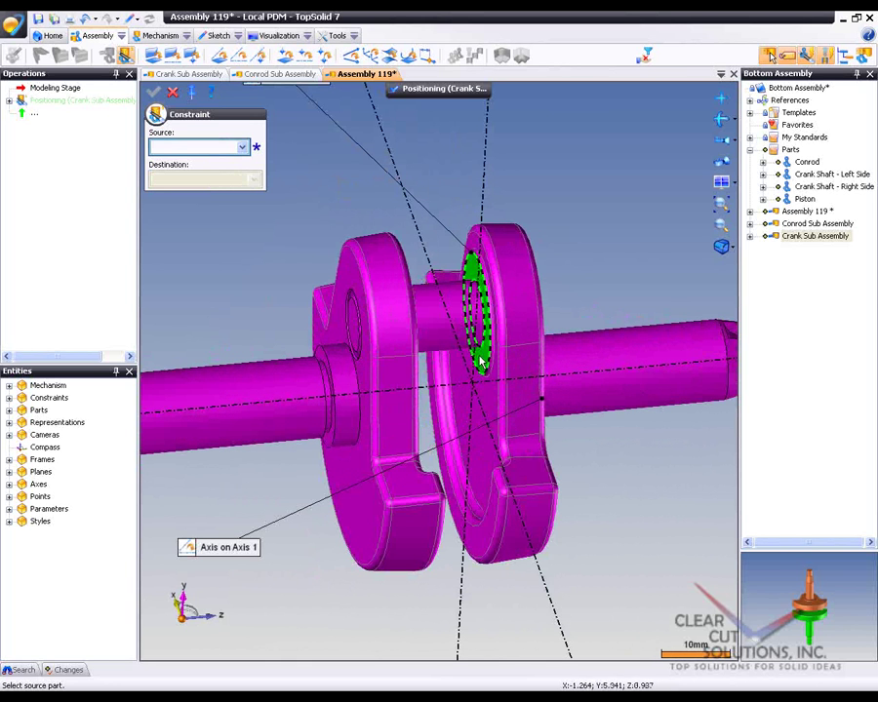
left_click(337, 35)
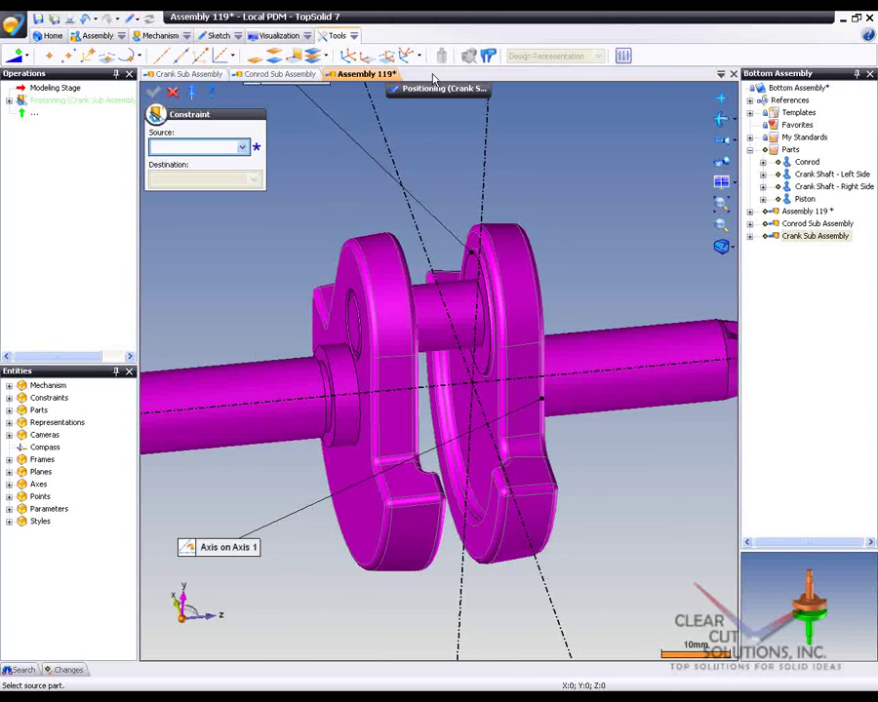
left_click(491, 57)
scroll(453, 243, "up", 2)
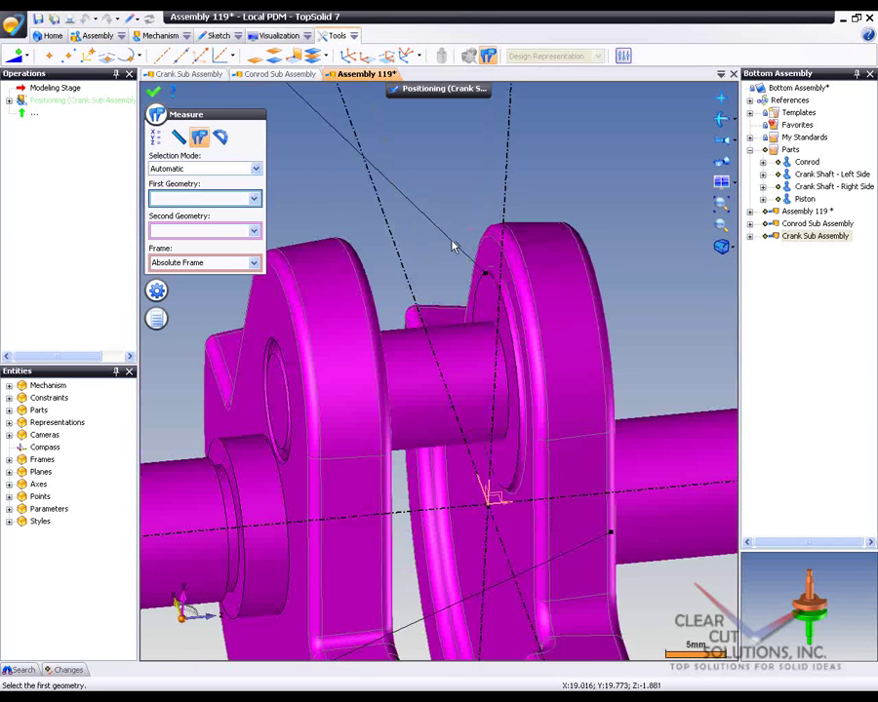
scroll(454, 246, "up", 1)
left_click(496, 308)
middle_click_drag(496, 308, 444, 311)
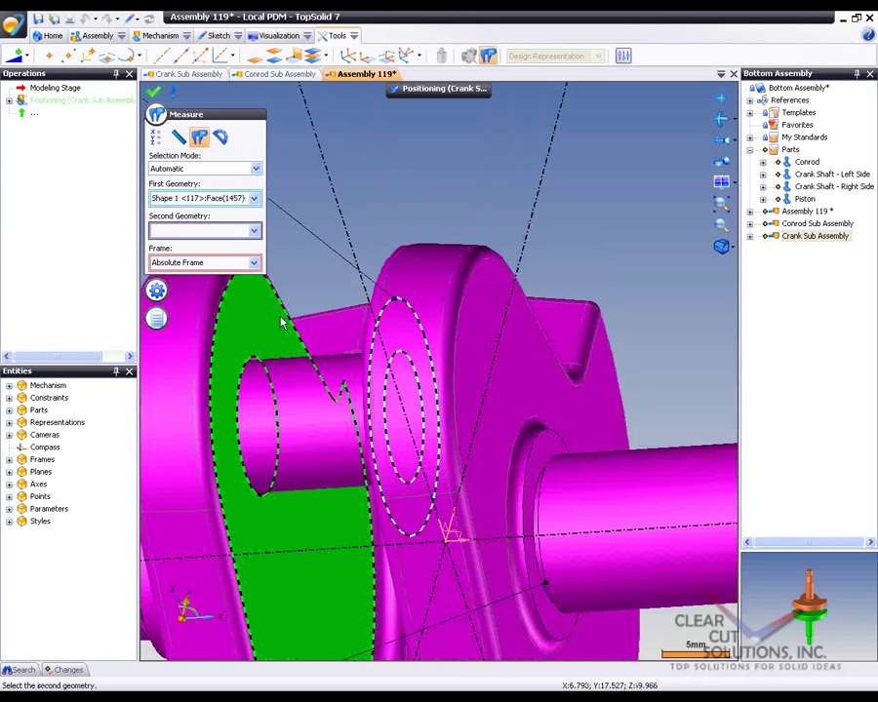
left_click(419, 375)
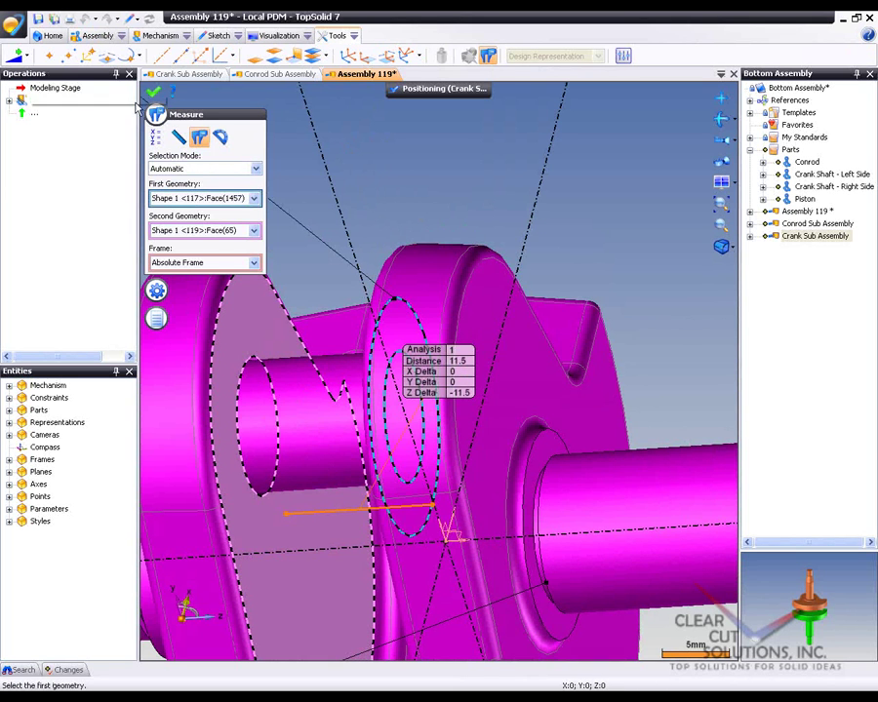
key("Escape")
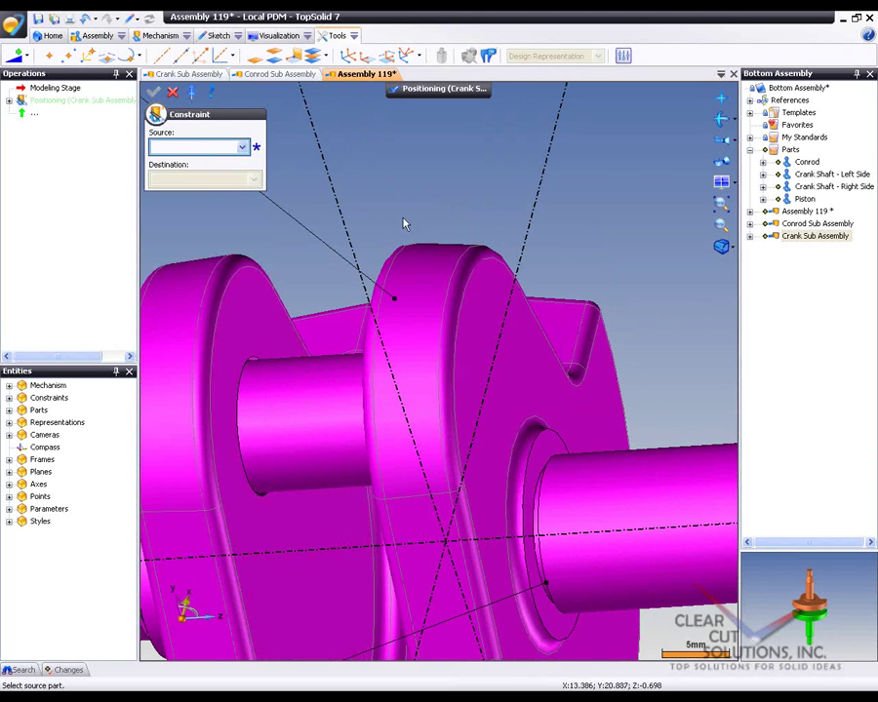
- Set the Plane on Axis constraint's offset to 11.5/2 to centre the crank webs, and finish the positioning
scroll(544, 288, "down", 4)
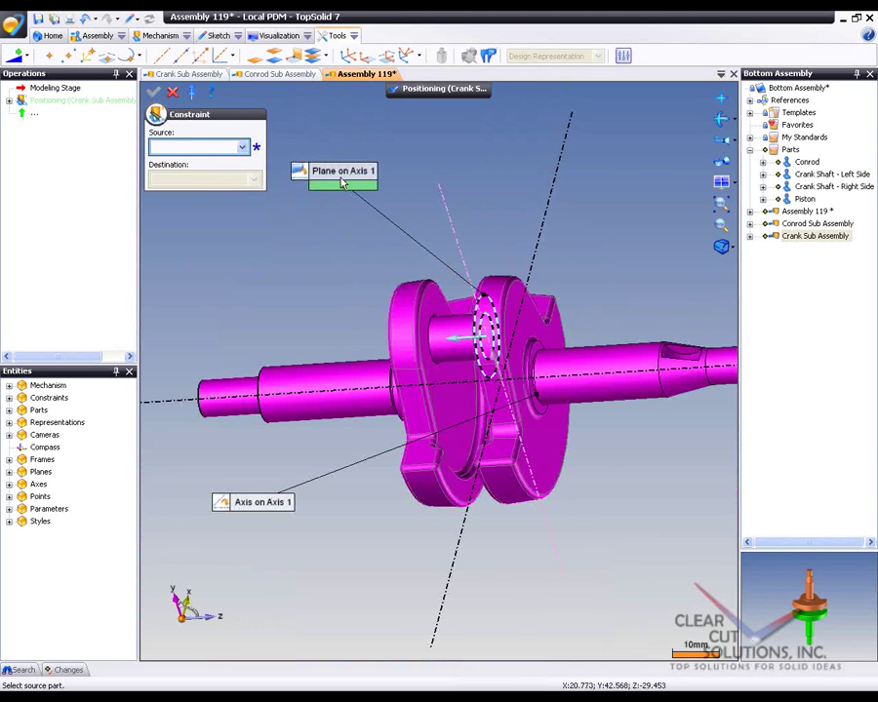
left_click(344, 188)
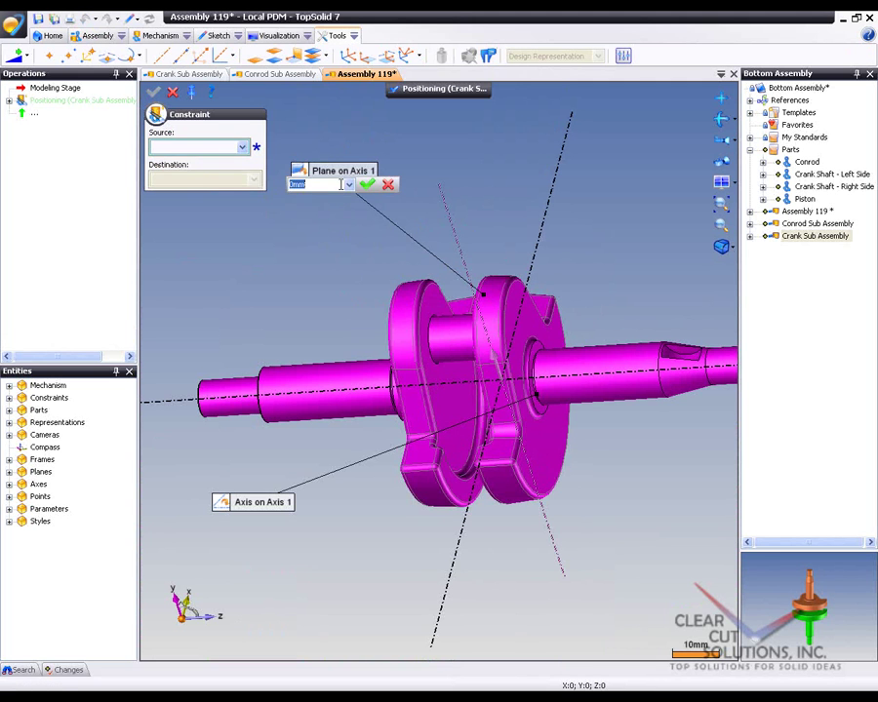
type("11.5/2")
key("Return")
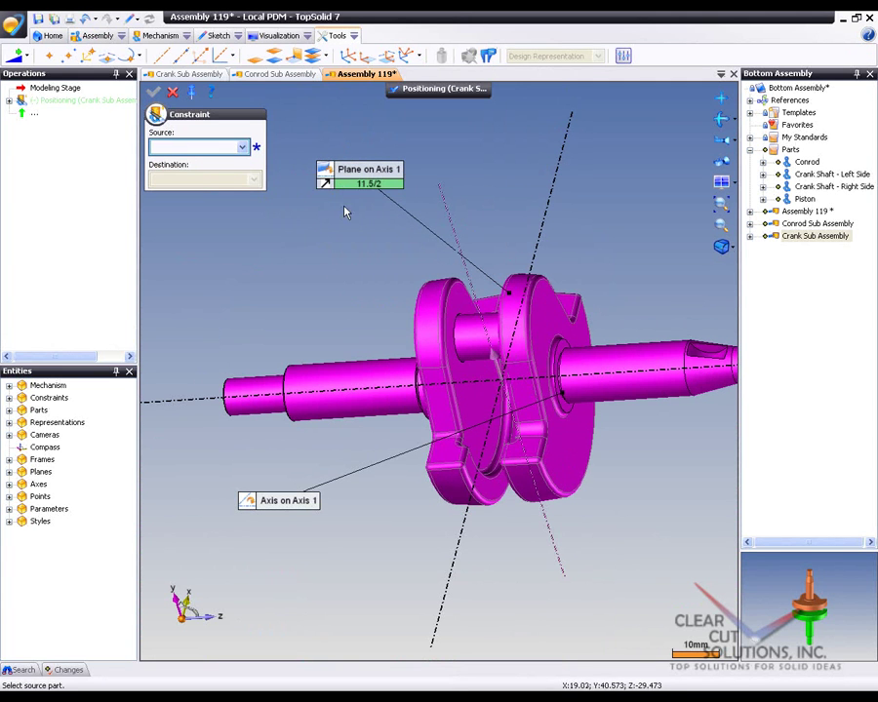
mouse_move(334, 275)
middle_mouse_down()
mouse_move(363, 257)
mouse_move(334, 261)
middle_mouse_up()
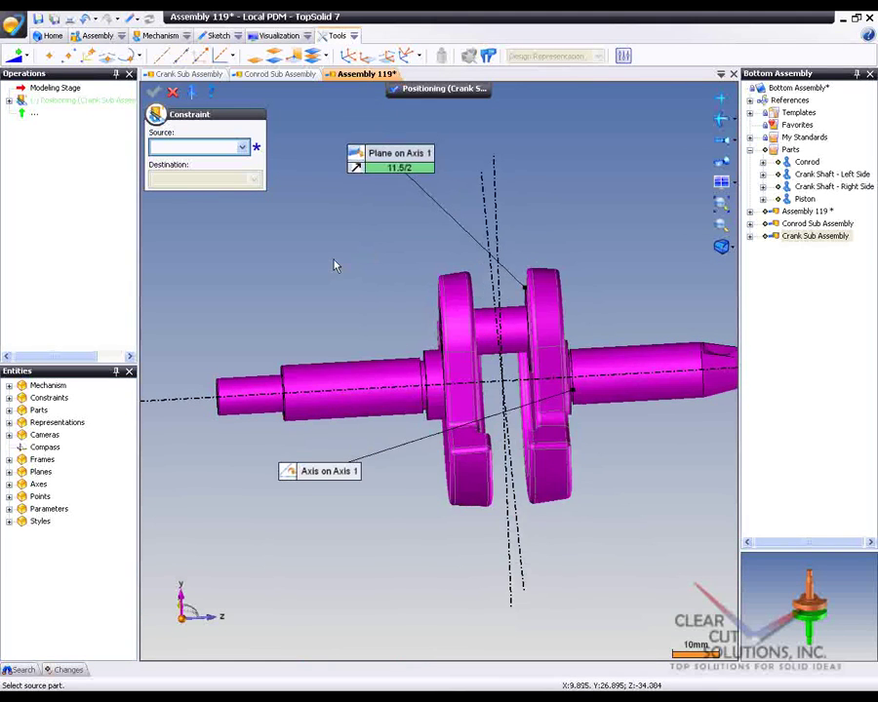
left_click(439, 88)
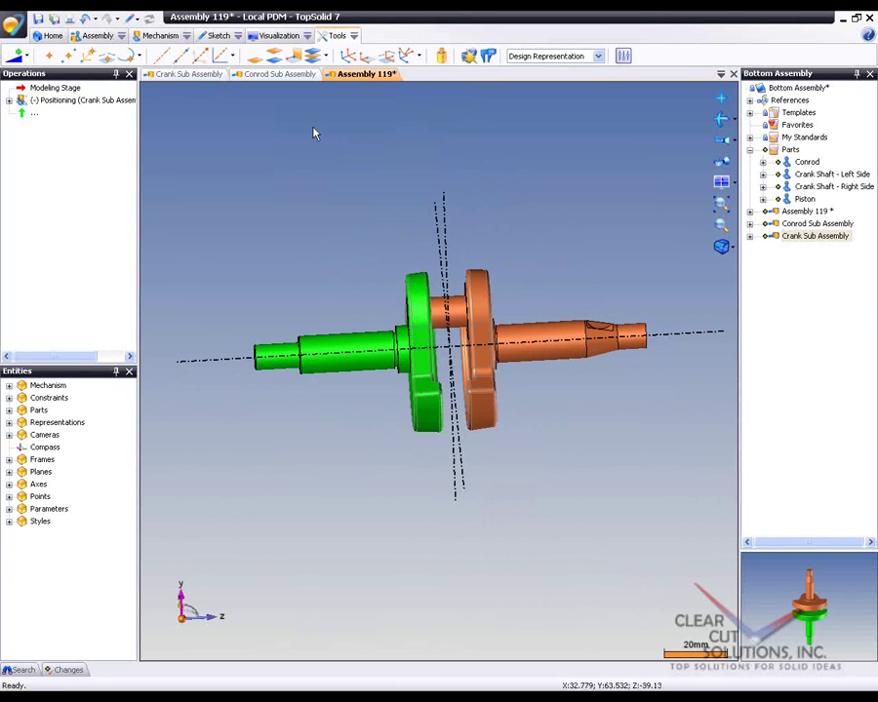
- Insert the Conrod Sub Assembly into the assembly beside the crankshaft
middle_click_drag(340, 150, 361, 159)
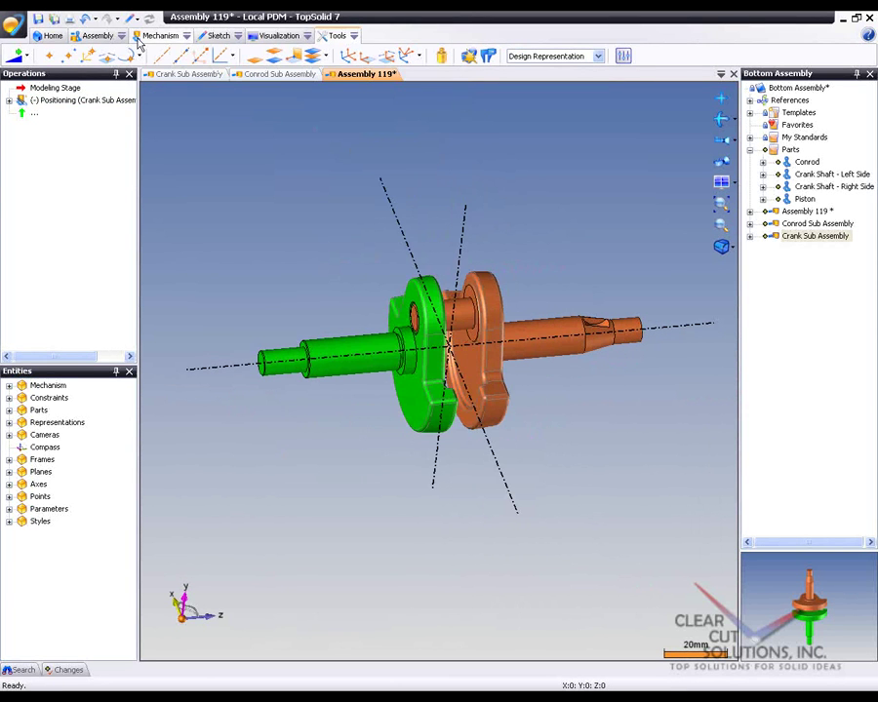
left_click(98, 36)
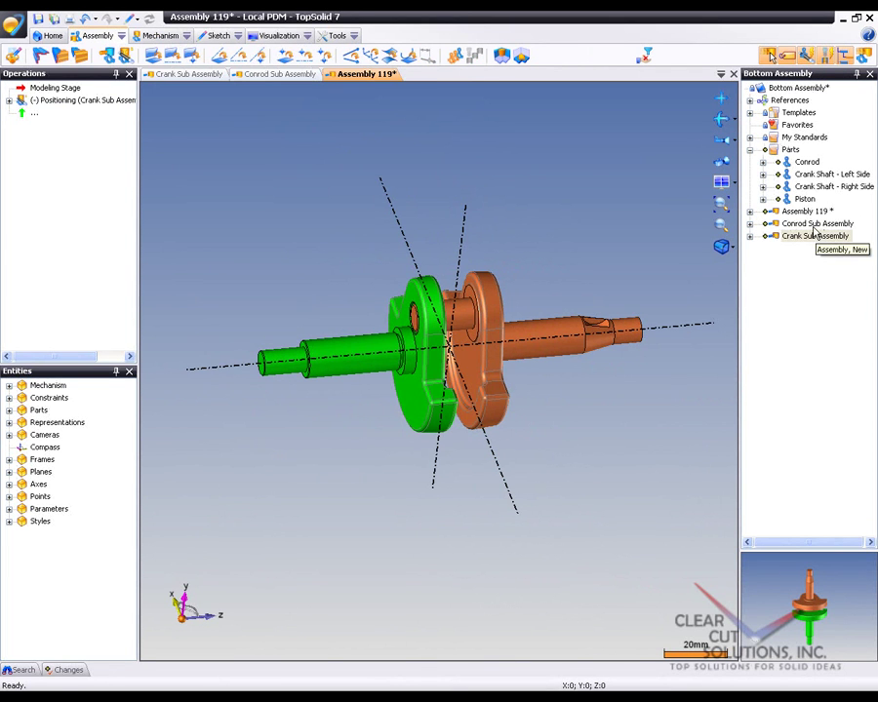
left_click_drag(817, 223, 575, 211)
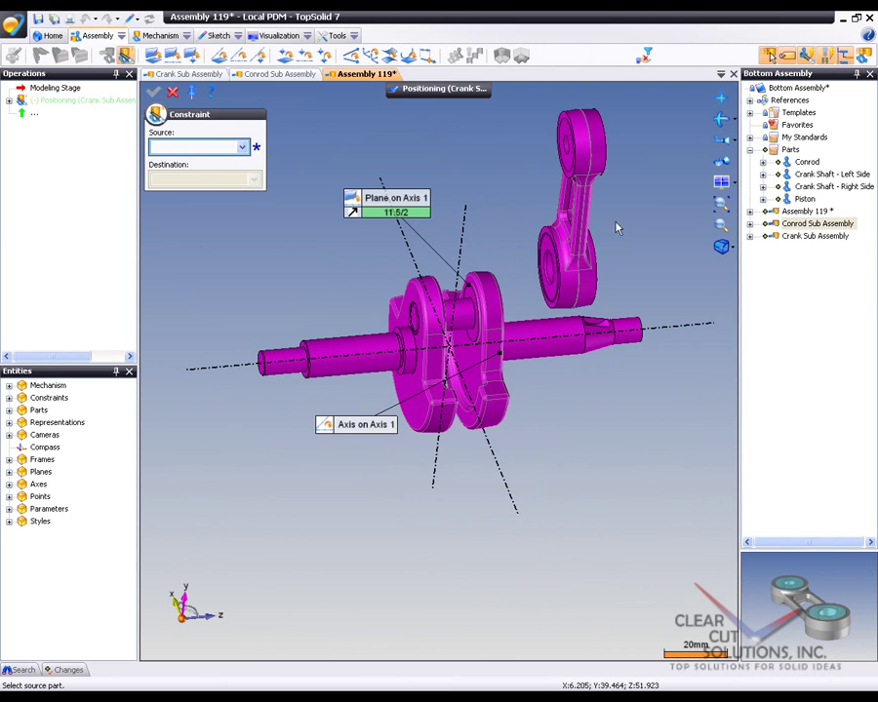
- Align the axis of the conrod's big end with the crank pin's axis
scroll(514, 276, "up", 3)
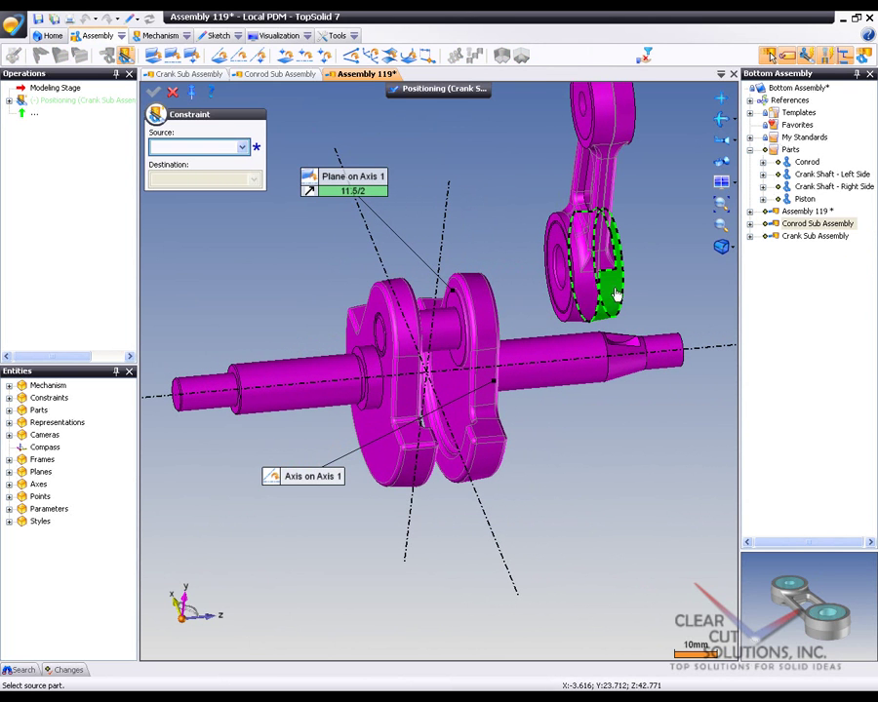
left_click(572, 306)
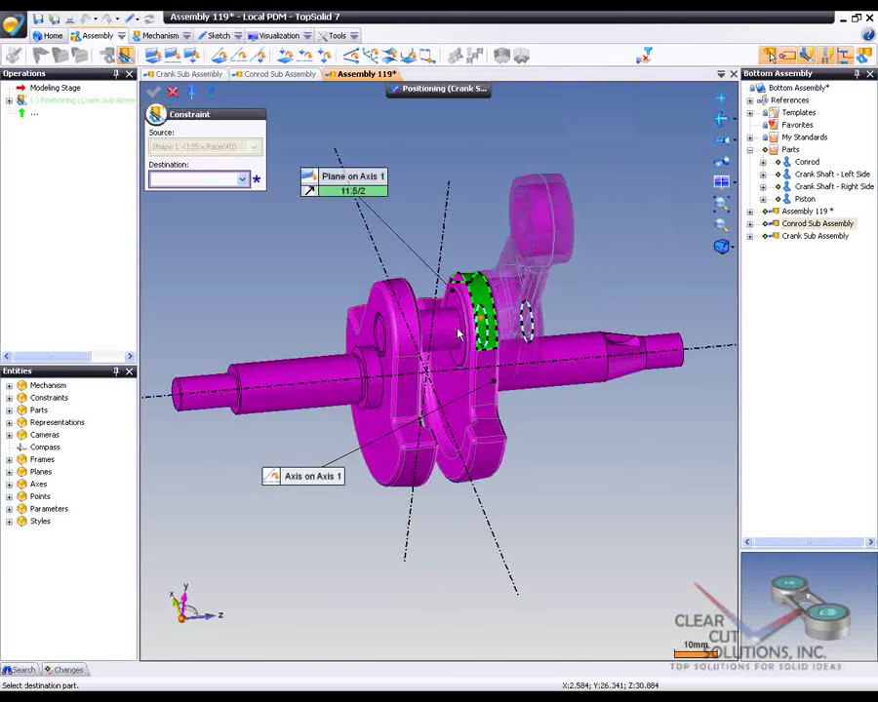
left_click(439, 335)
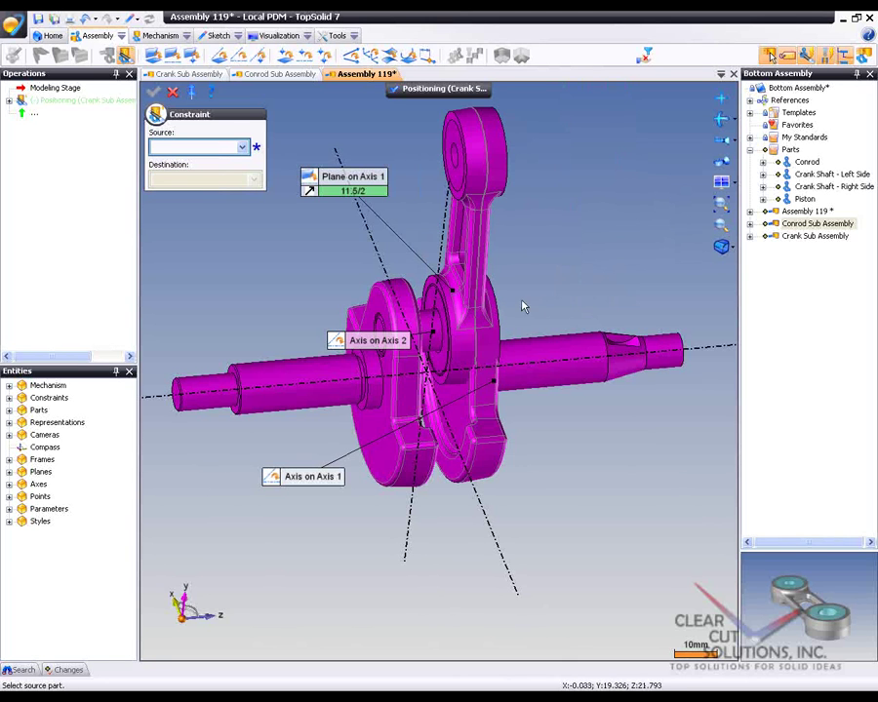
- Constrain the side face of the conrod's big end on the assembly's Y axis
middle_click_drag(549, 281, 505, 276)
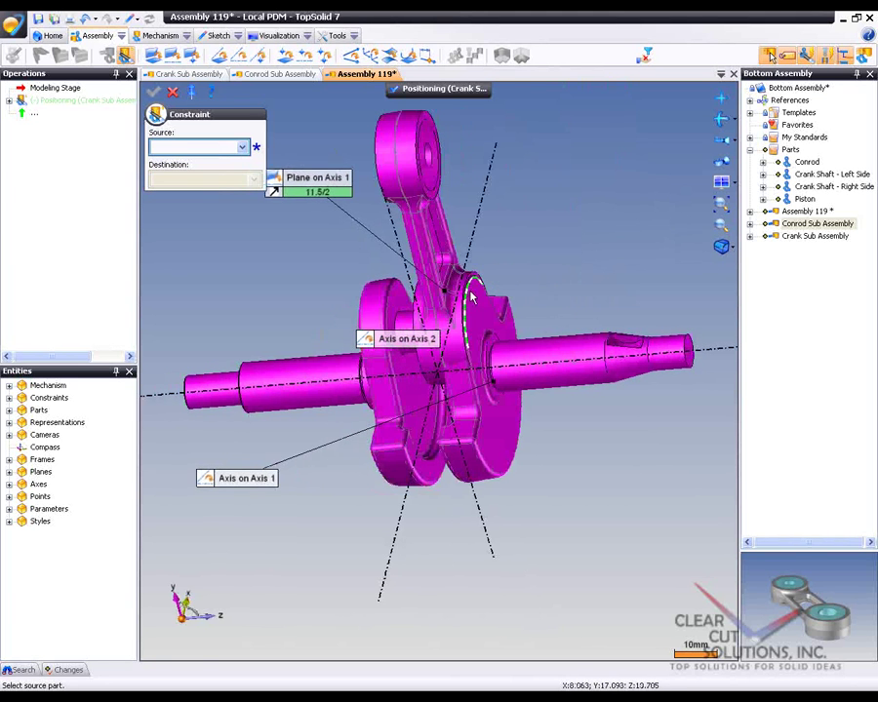
scroll(472, 297, "up", 3)
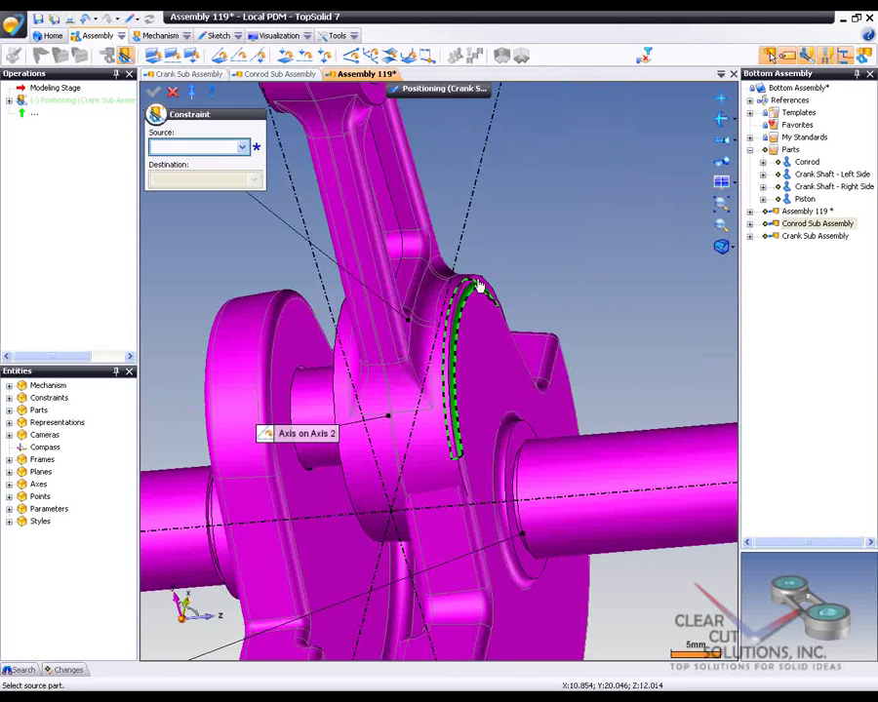
scroll(479, 286, "up", 2)
left_click(479, 288)
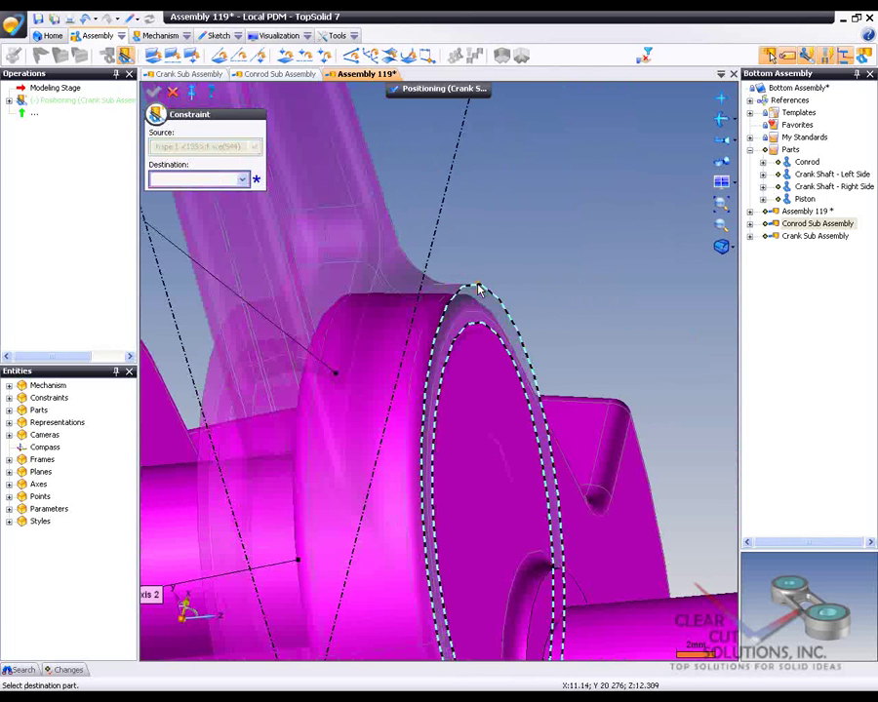
scroll(479, 288, "down", 4)
left_click(354, 283)
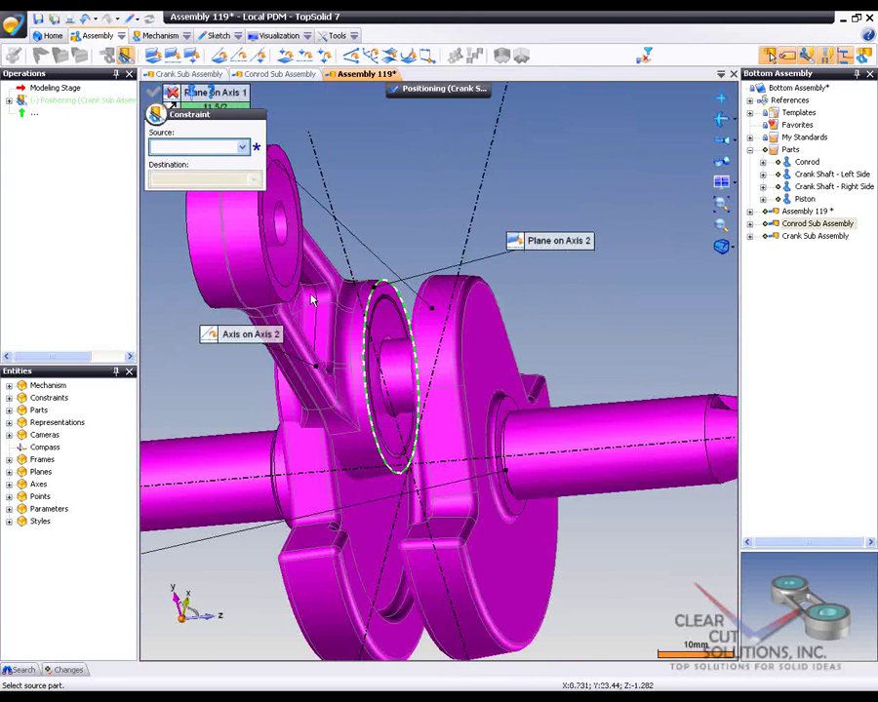
- Measure the distance between the two opposite side faces of the conrod's big end
left_click(334, 36)
left_click(487, 56)
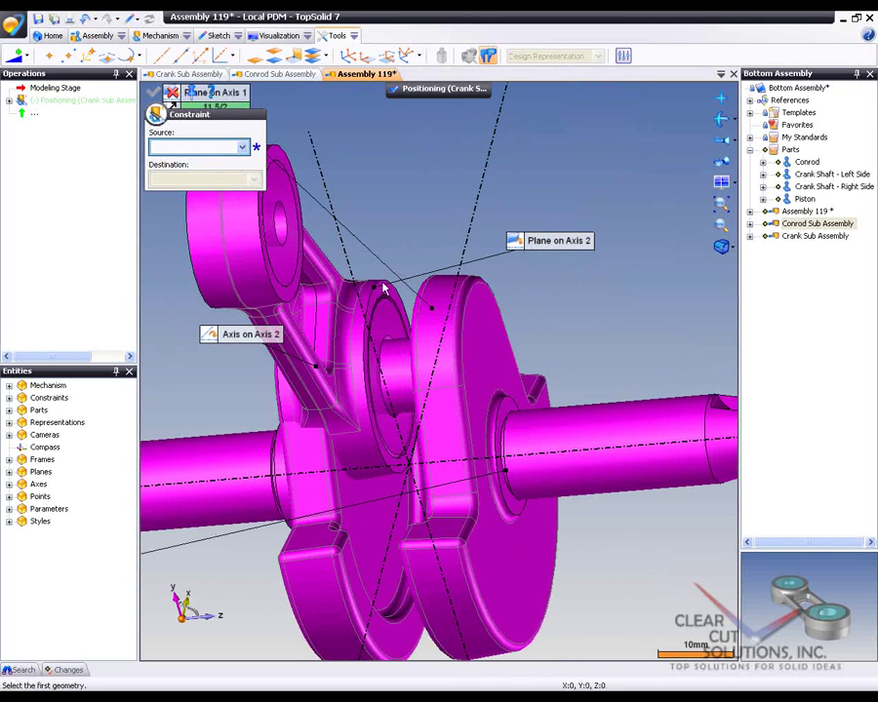
left_click(386, 294)
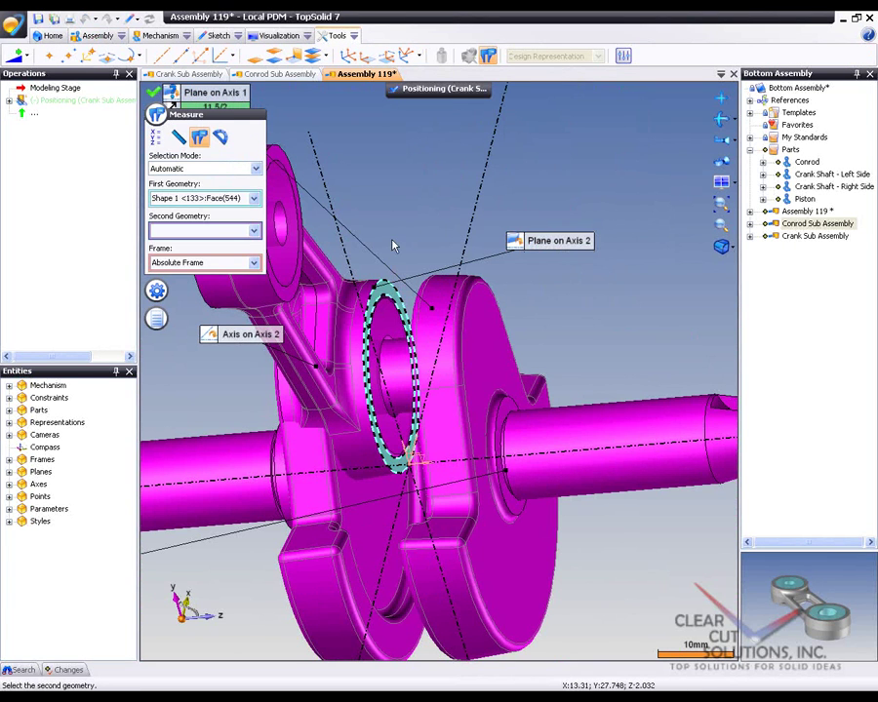
scroll(393, 245, "up", 3)
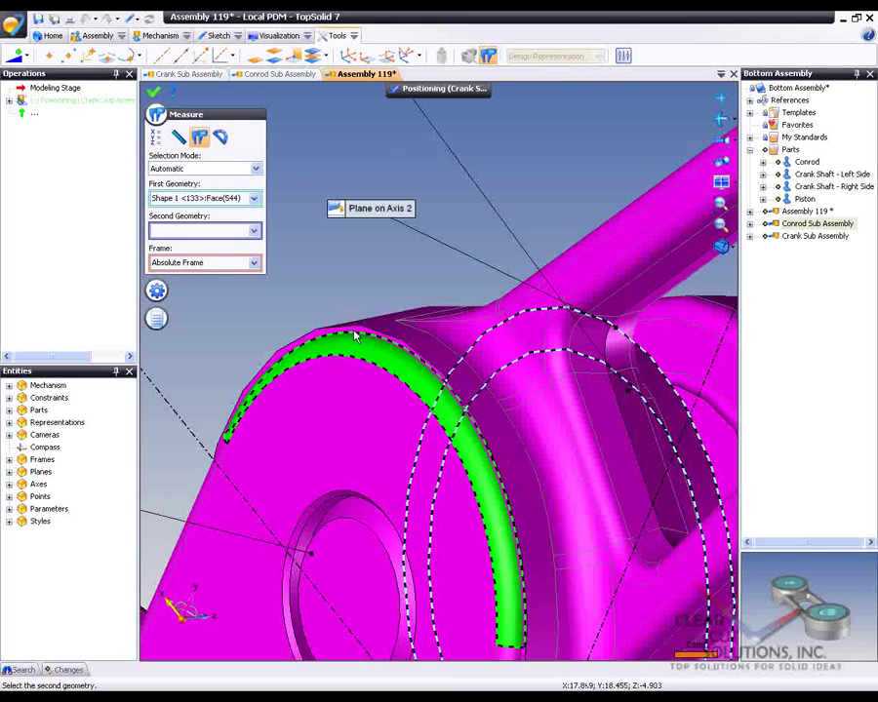
left_click(356, 335)
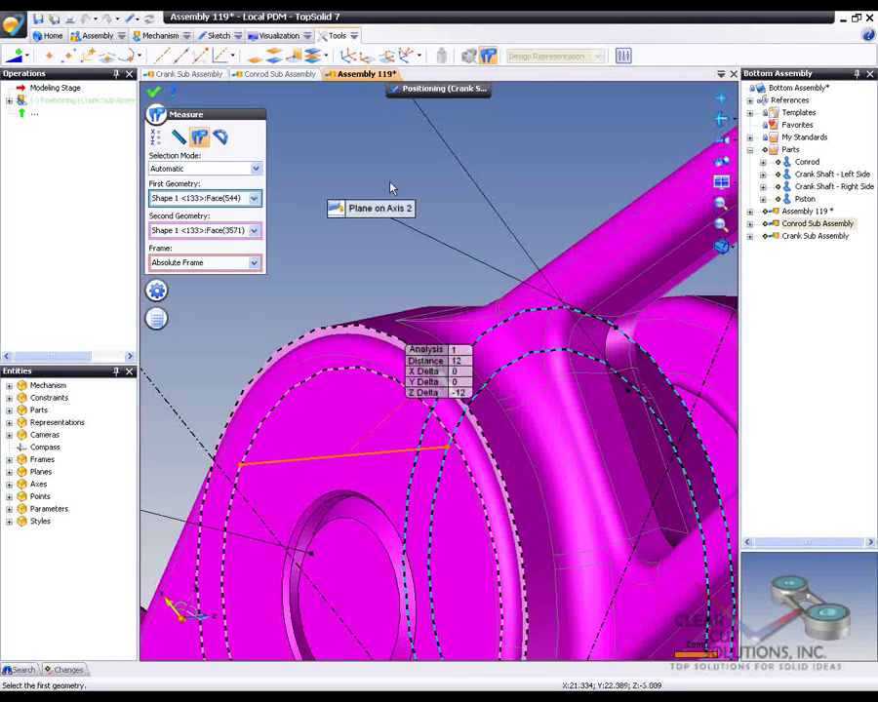
left_click(155, 93)
- Set the conrod's Plane on Axis offset to 12/2 and reverse its direction to centre the conrod between the crank webs
mouse_move(390, 209)
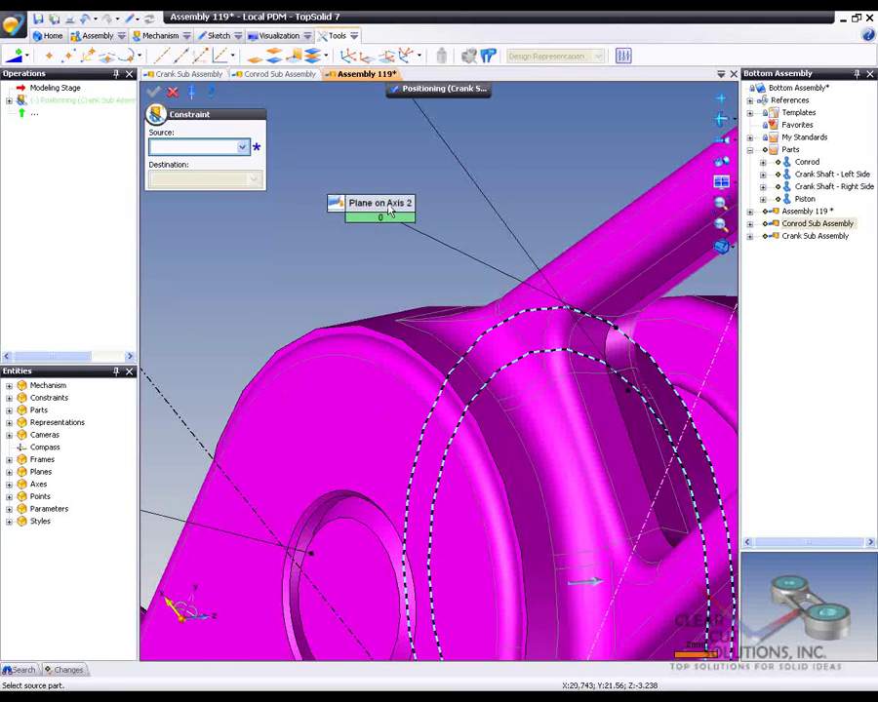
scroll(391, 208, "down", 3)
scroll(390, 209, "down", 1)
middle_click_drag(390, 210, 568, 284)
left_click_drag(566, 280, 595, 232)
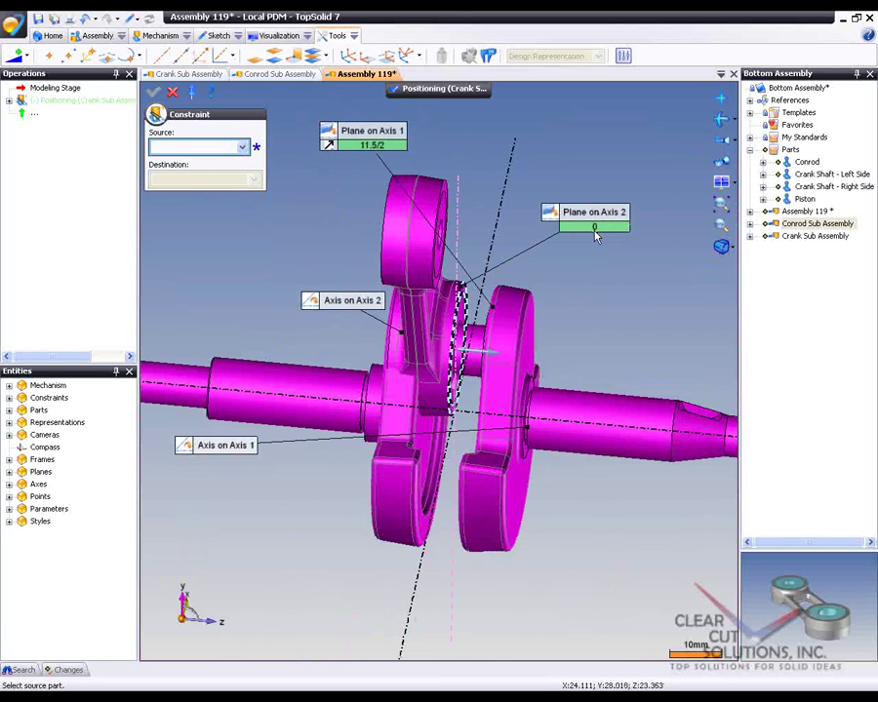
double_click(594, 228)
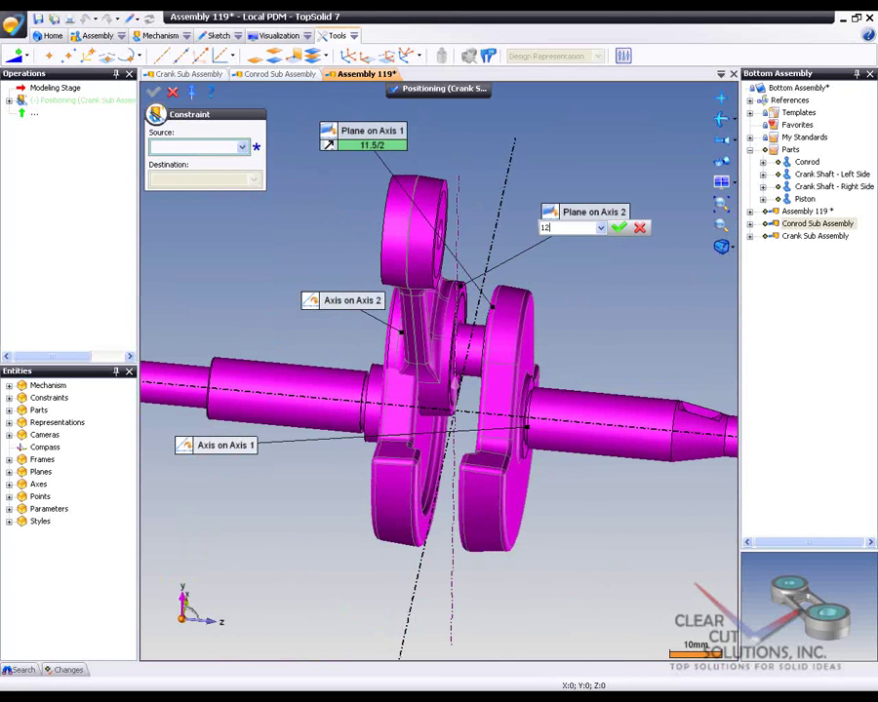
key("Return")
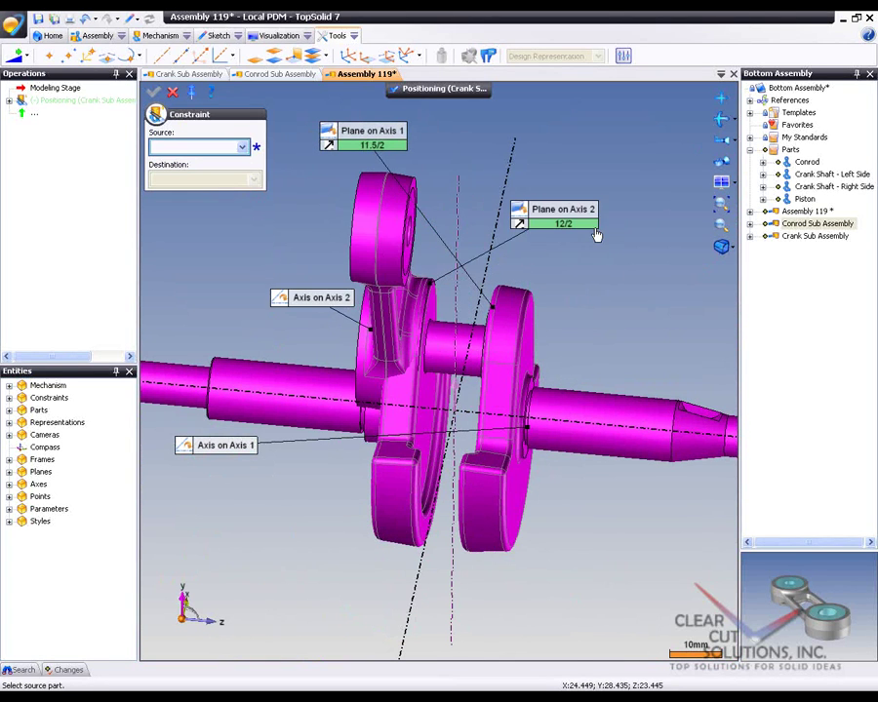
left_click(518, 225)
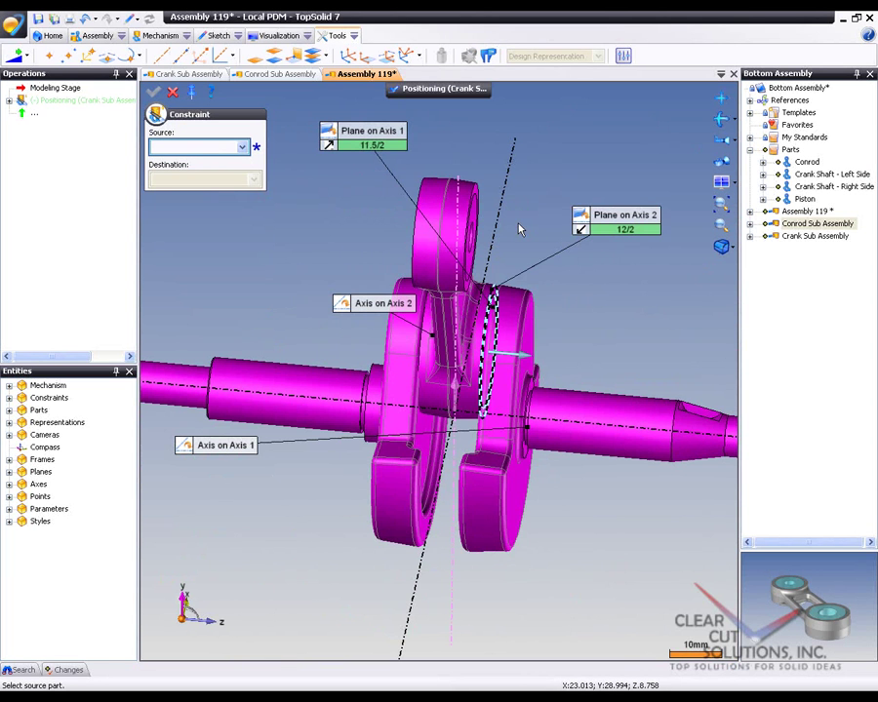
- Insert the Piston part beside the conrod's small end and align its cylindrical body with the assembly's Y axis
scroll(567, 310, "down", 3)
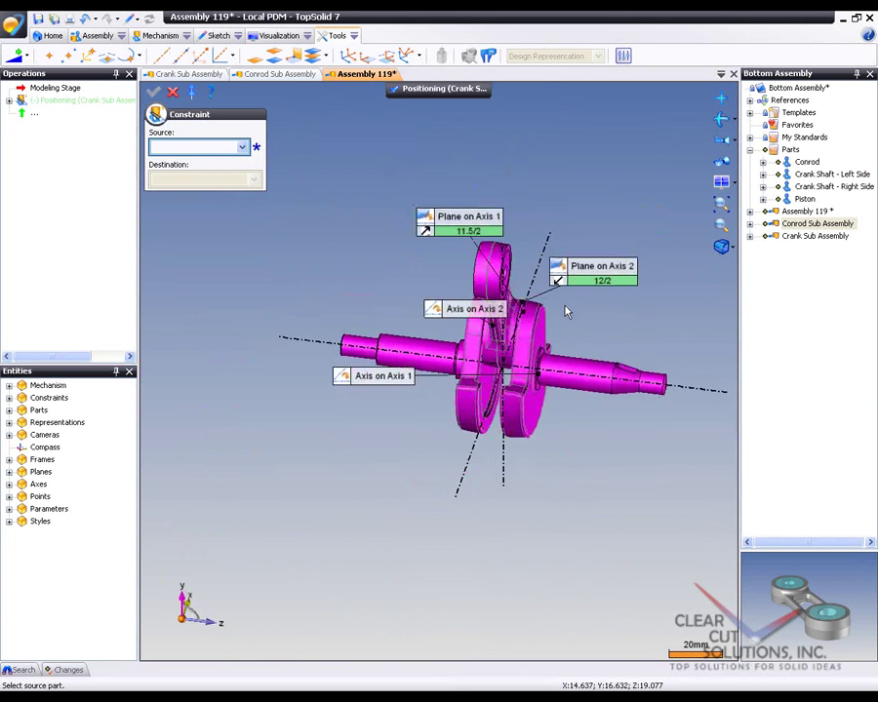
middle_click_drag(568, 310, 567, 312)
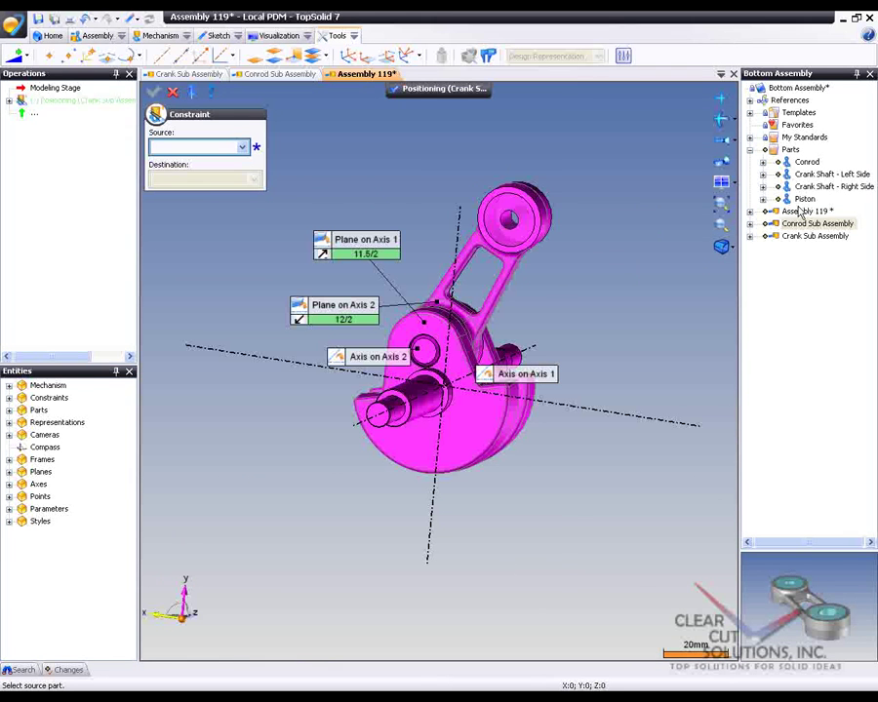
left_click_drag(804, 201, 589, 185)
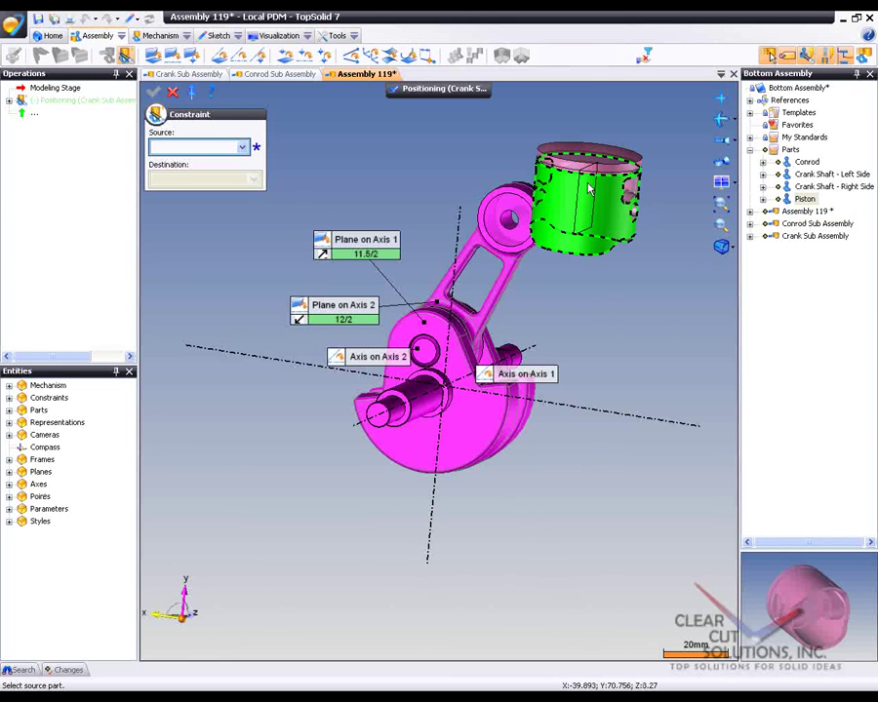
middle_click_drag(688, 308, 688, 311)
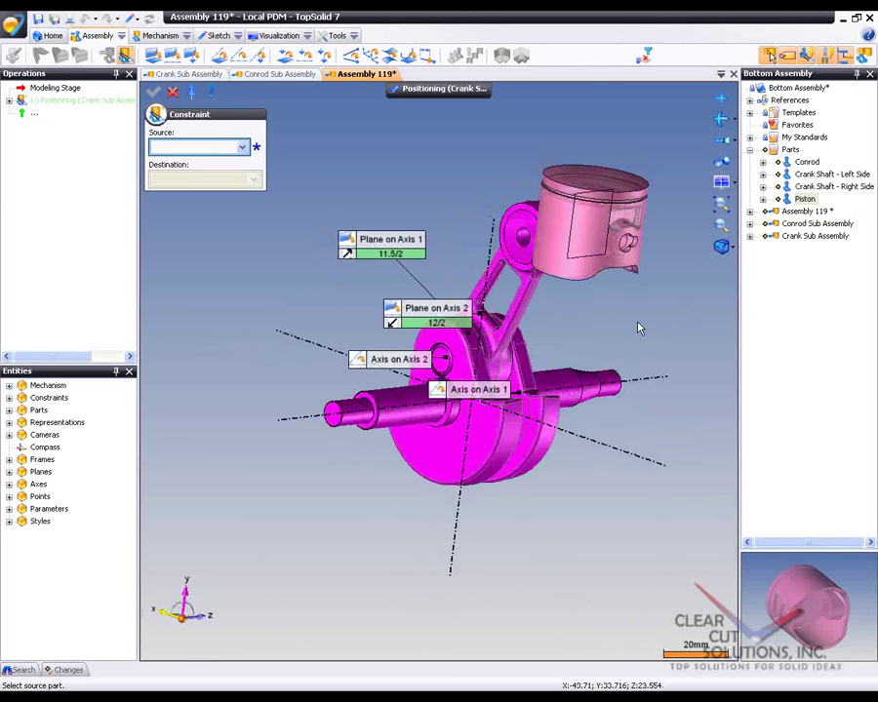
left_click(577, 253)
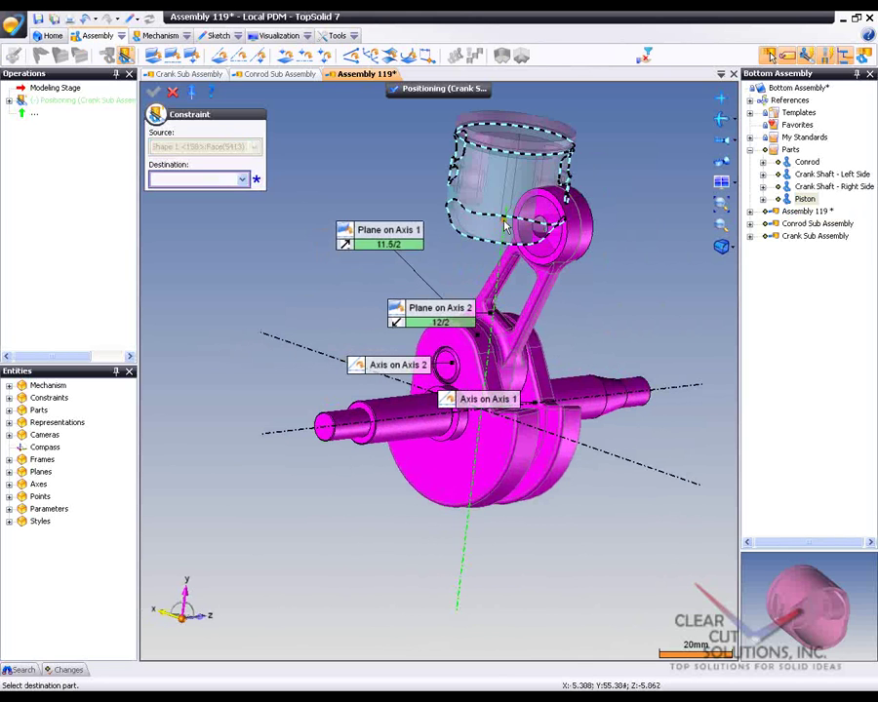
left_click(503, 232)
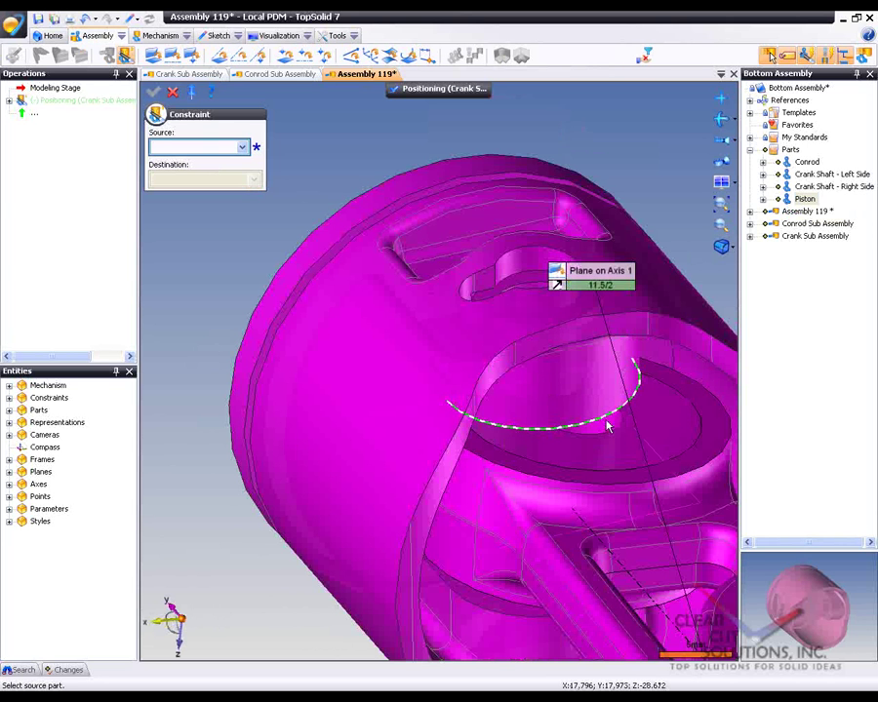
- Align the piston's pin bore with the conrod's small end, finish the positioning and turn the crankshaft to test the movement
left_click(607, 426)
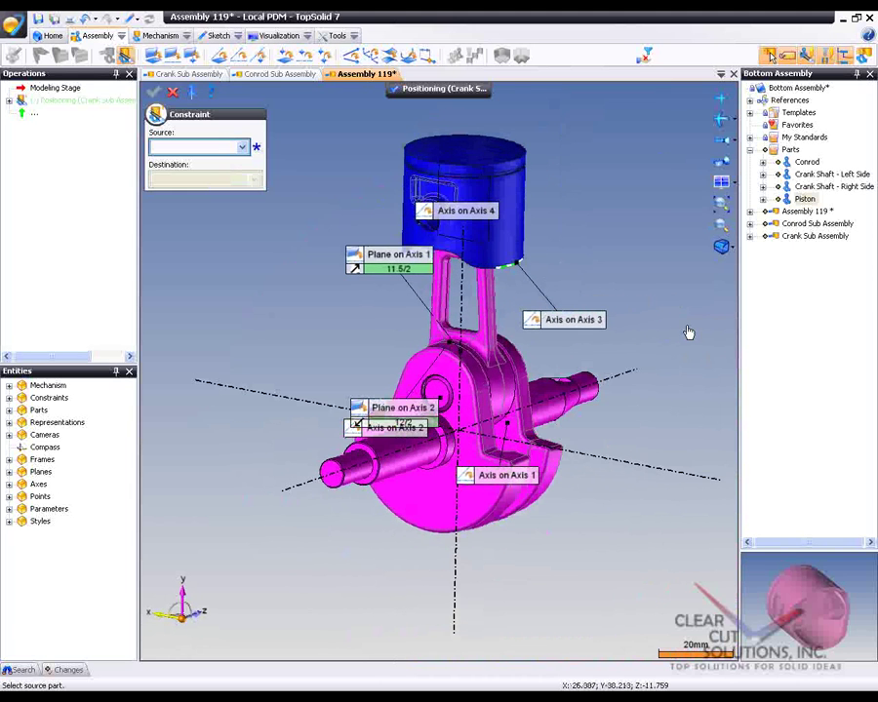
left_click(422, 89)
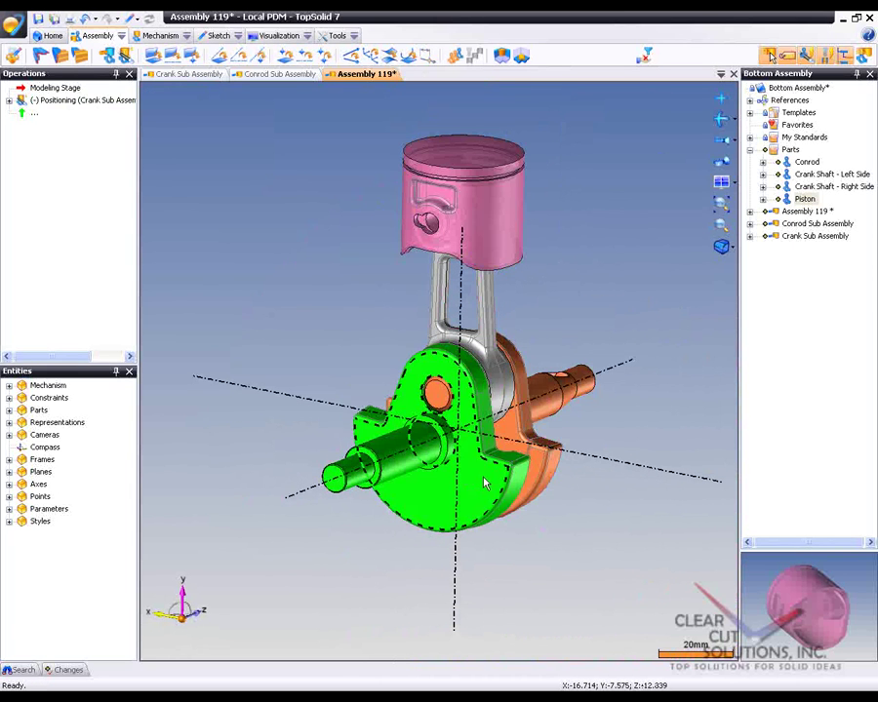
left_click_drag(485, 483, 468, 459)
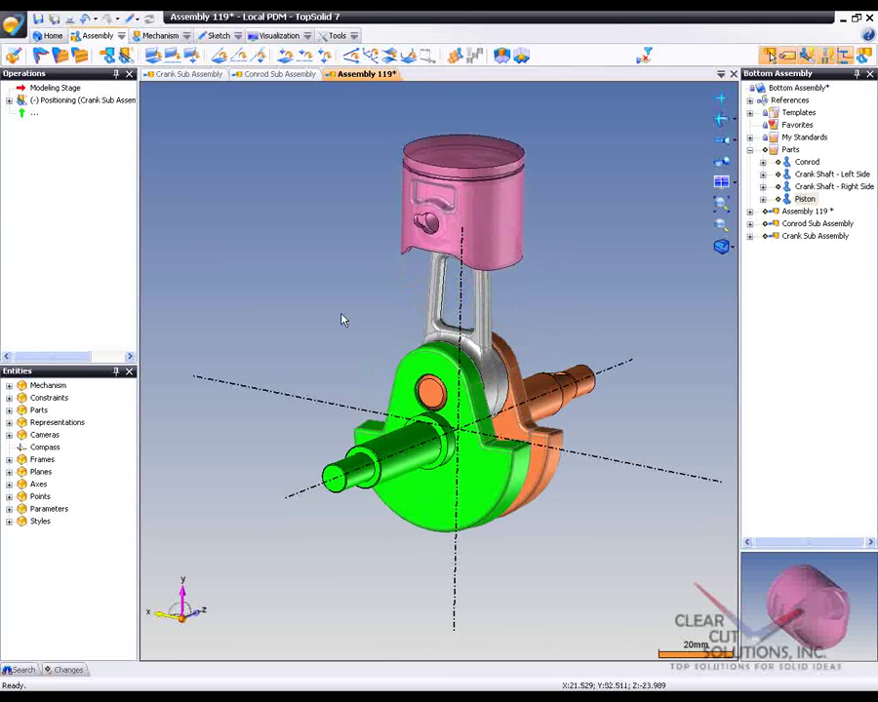
middle_click_drag(334, 298, 329, 294)
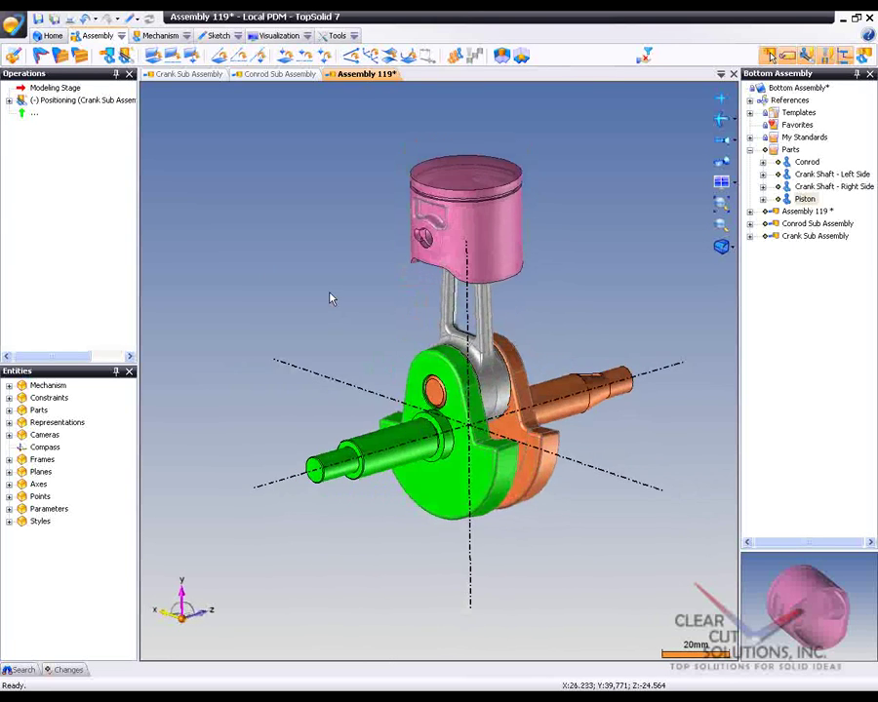
- Show the assembly's constraint labels in the model to review them, and hide them again
left_click(60, 416)
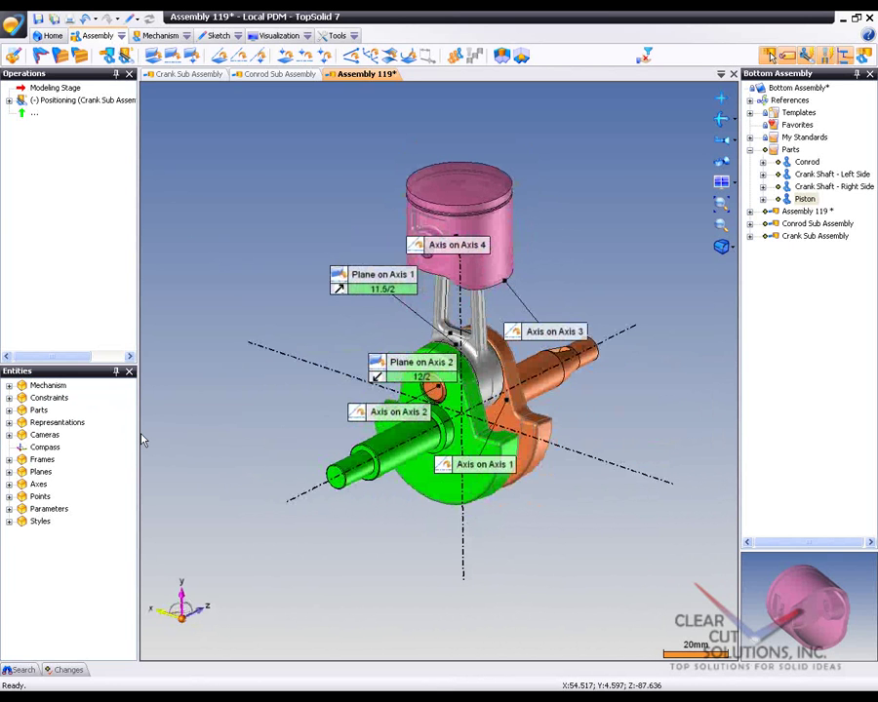
left_click(45, 400)
left_click(79, 419)
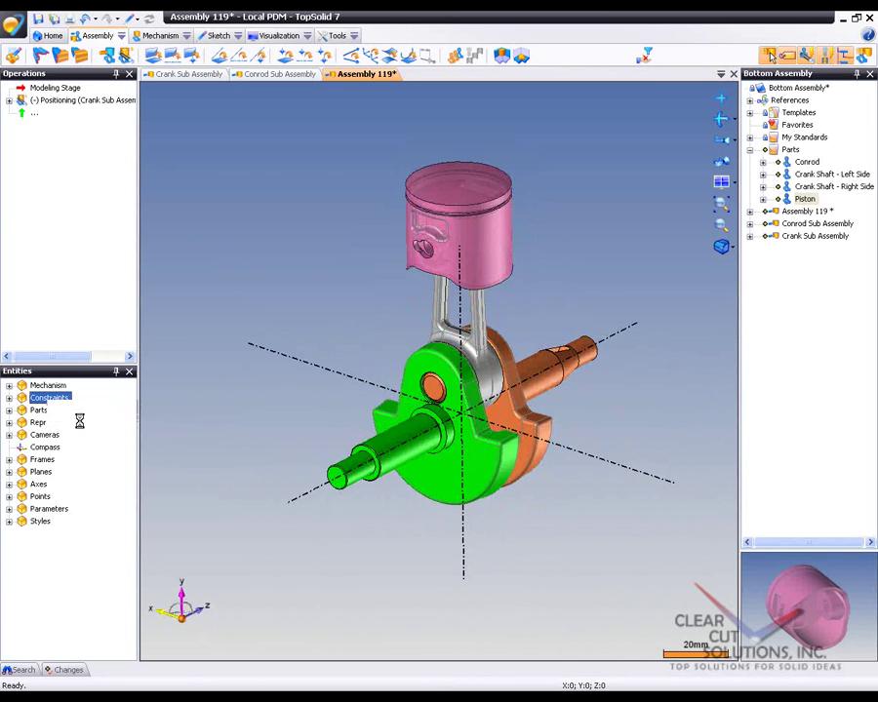